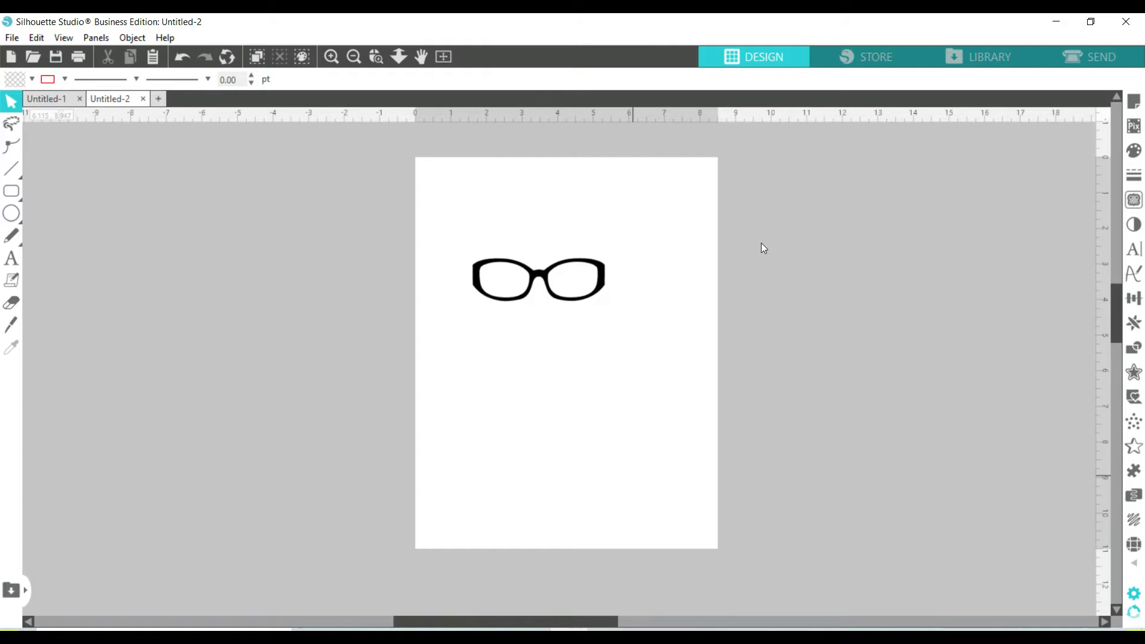
Step: Enlarge the glasses frame to about 5.514 in wide
click(600, 290)
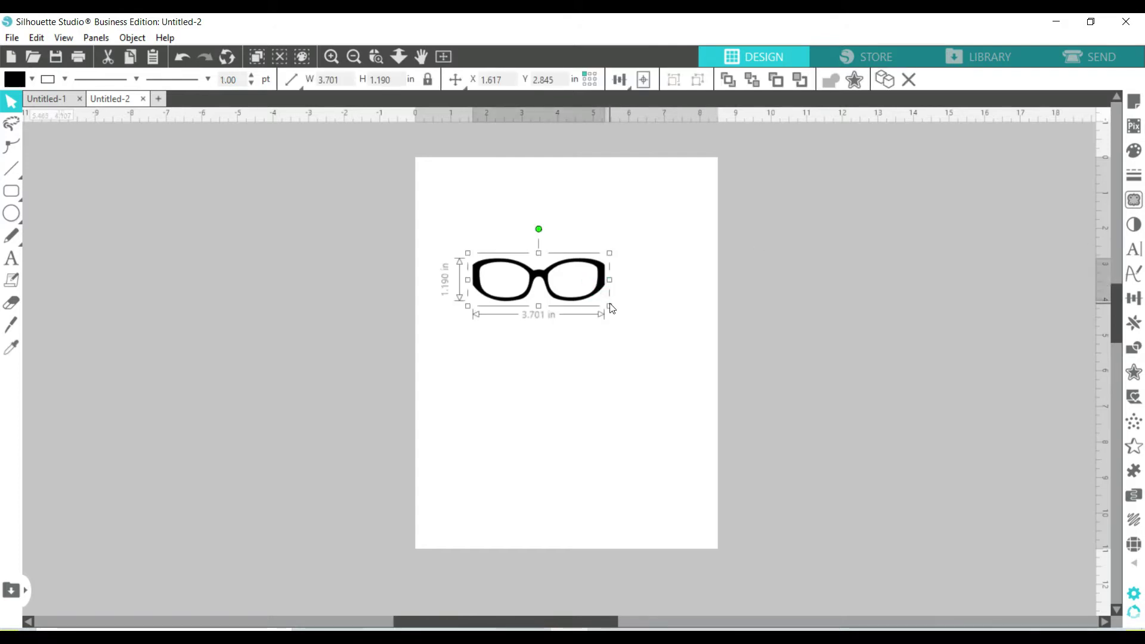
click(612, 308)
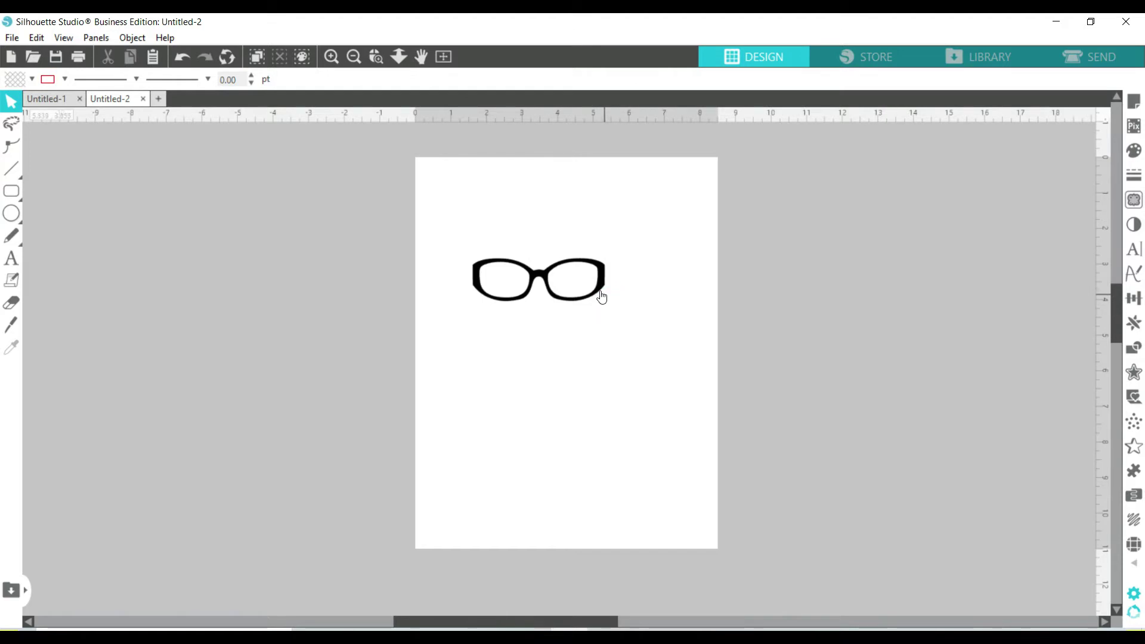
click(600, 294)
drag(607, 309, 673, 328)
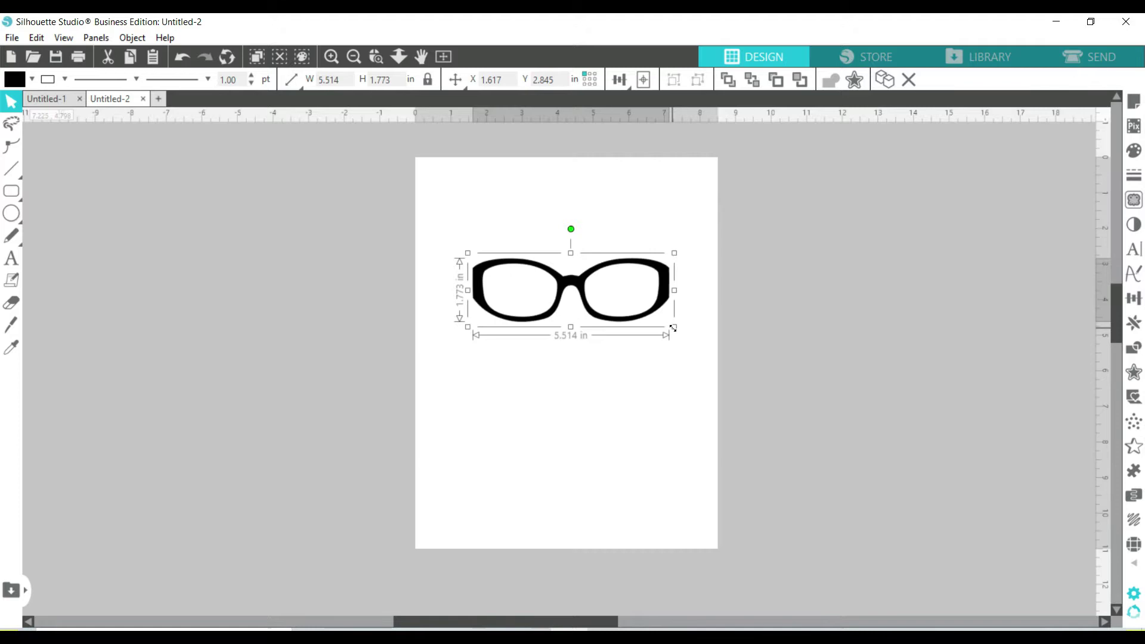
Step: Make the bridge-top point a Corner so it forms a sharp V dip
double_click(562, 298)
scroll(561, 286, up, 5)
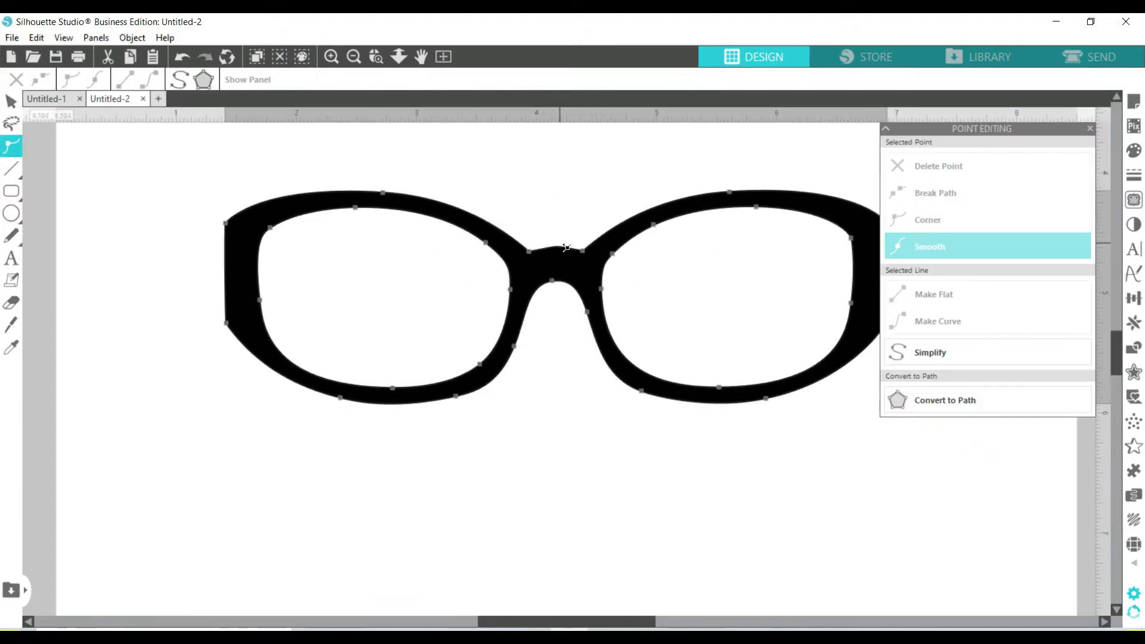
click(561, 273)
click(561, 274)
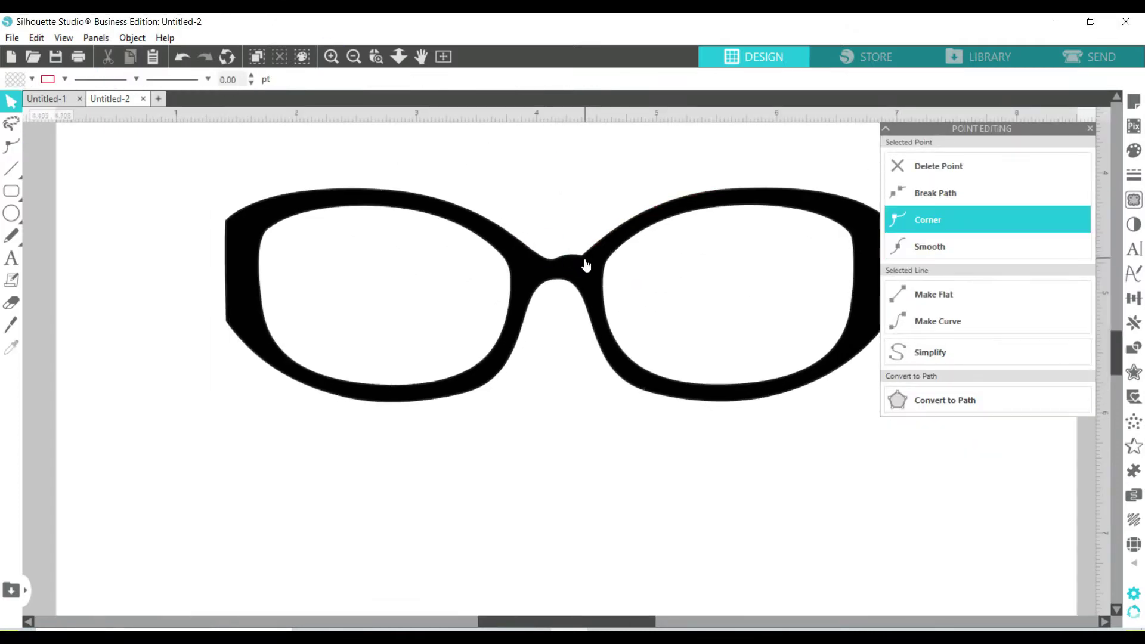
double_click(561, 274)
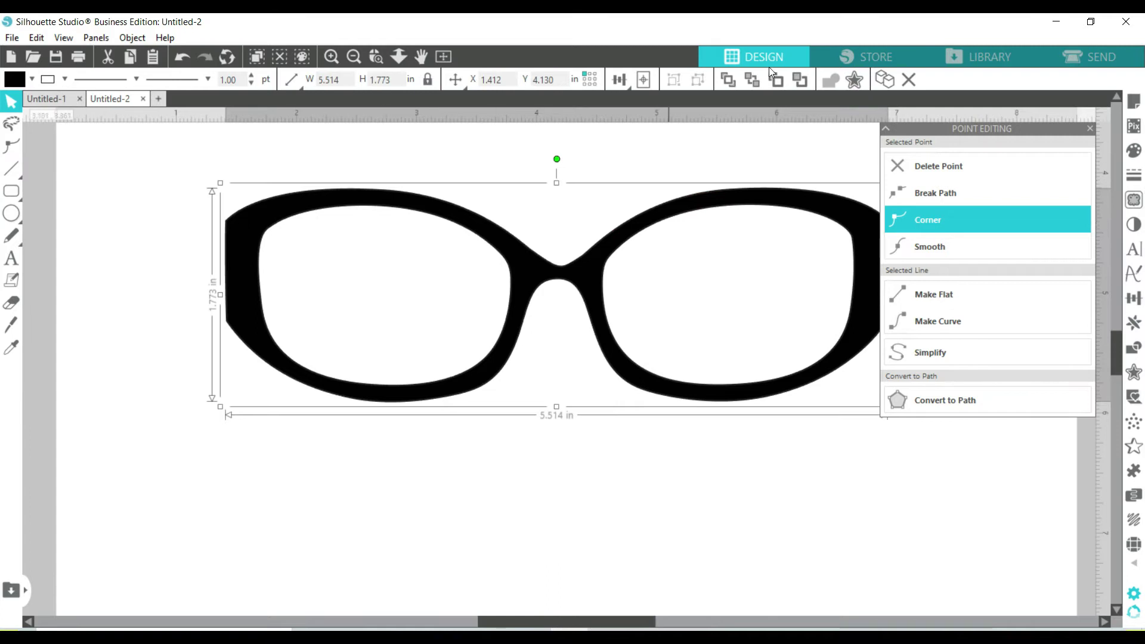
Step: Duplicate the glasses frame and fill the copy with lavender
click(882, 85)
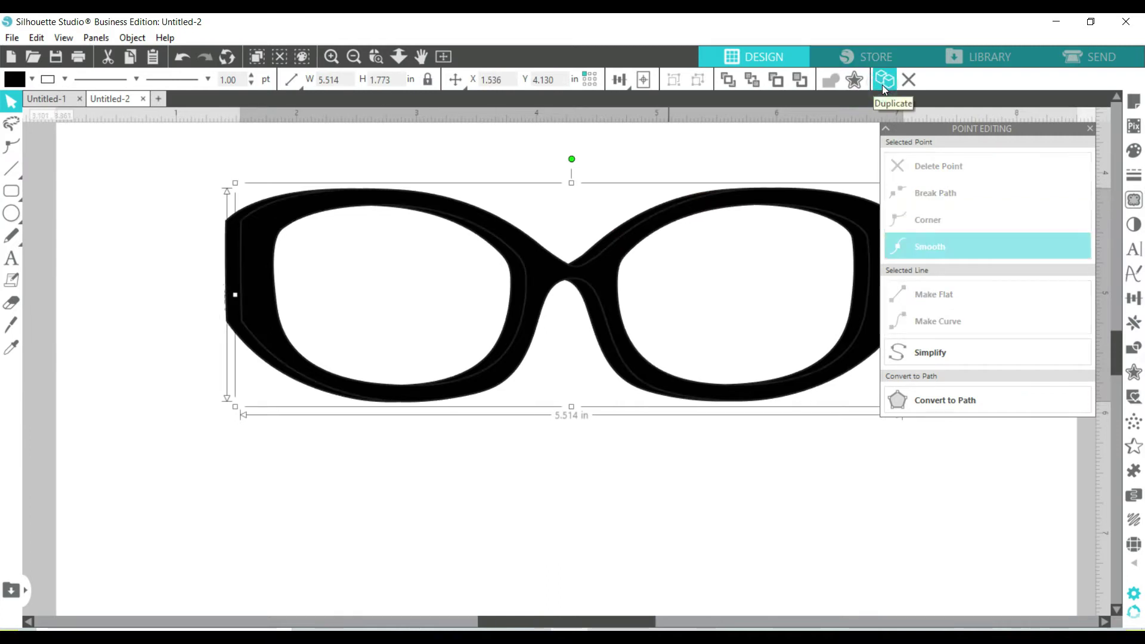
click(1135, 151)
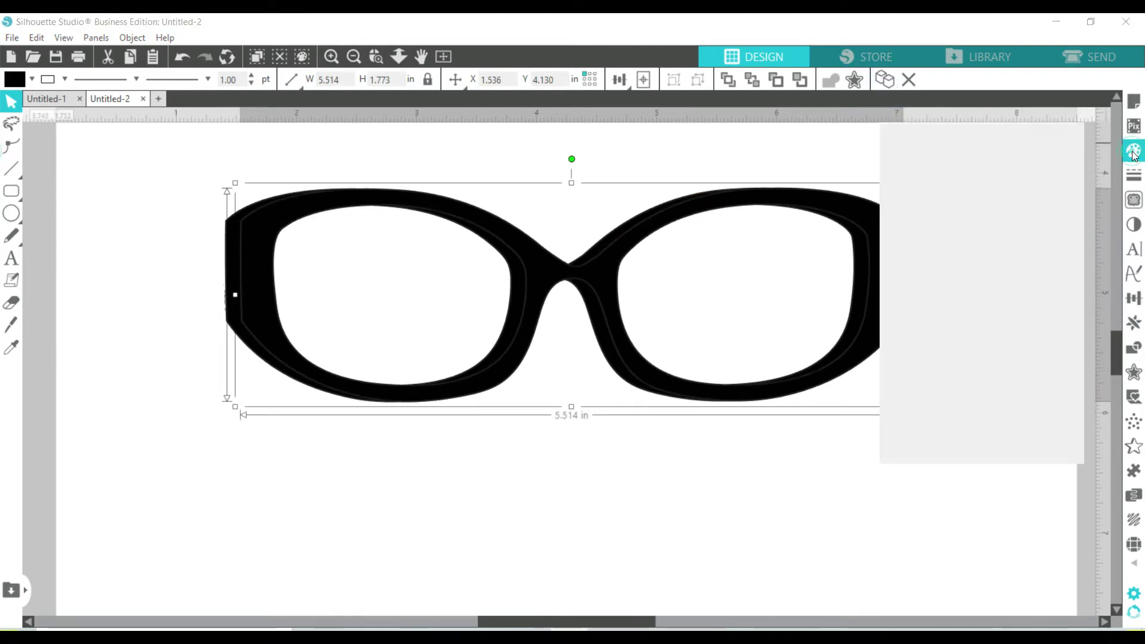
click(891, 182)
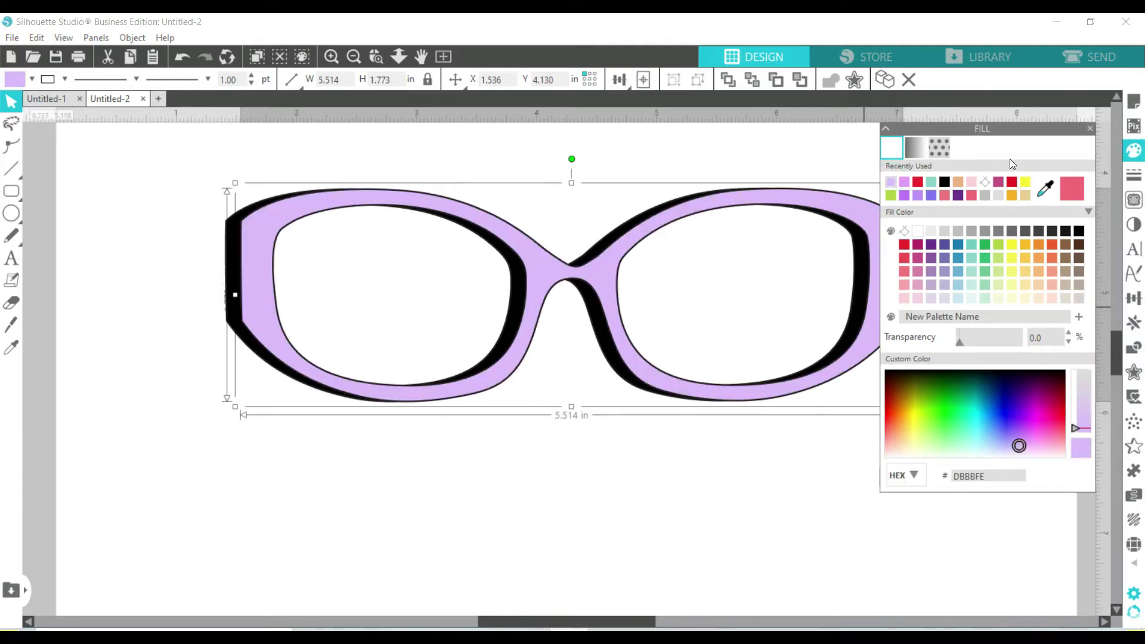
click(1090, 131)
Step: Align Center both frames, then reselect the lavender copy
drag(956, 483, 305, 174)
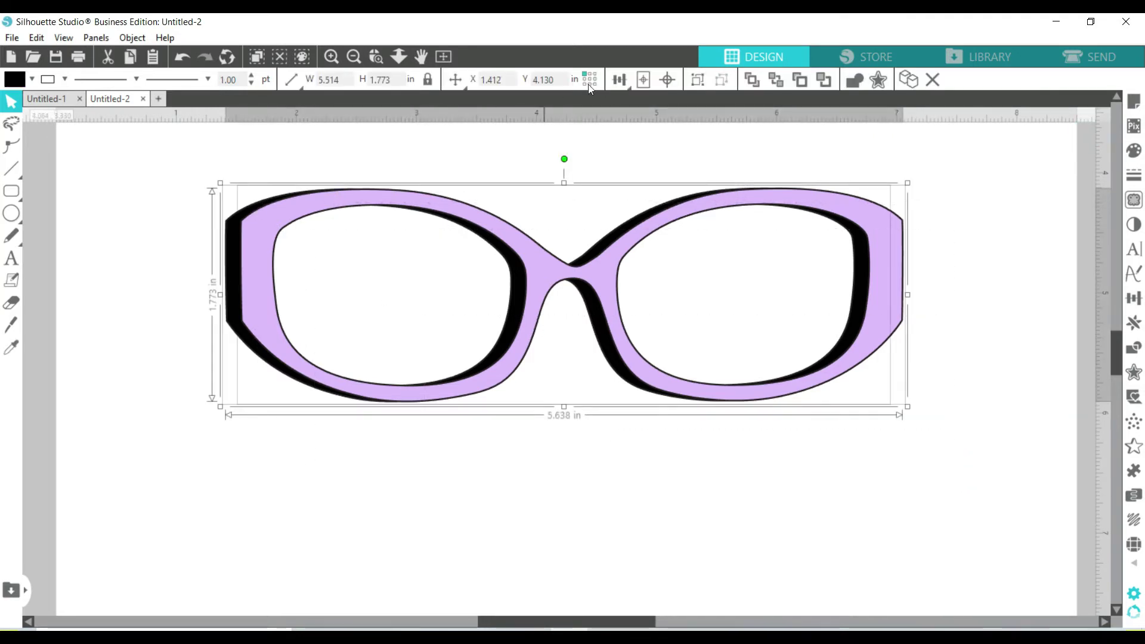
click(618, 81)
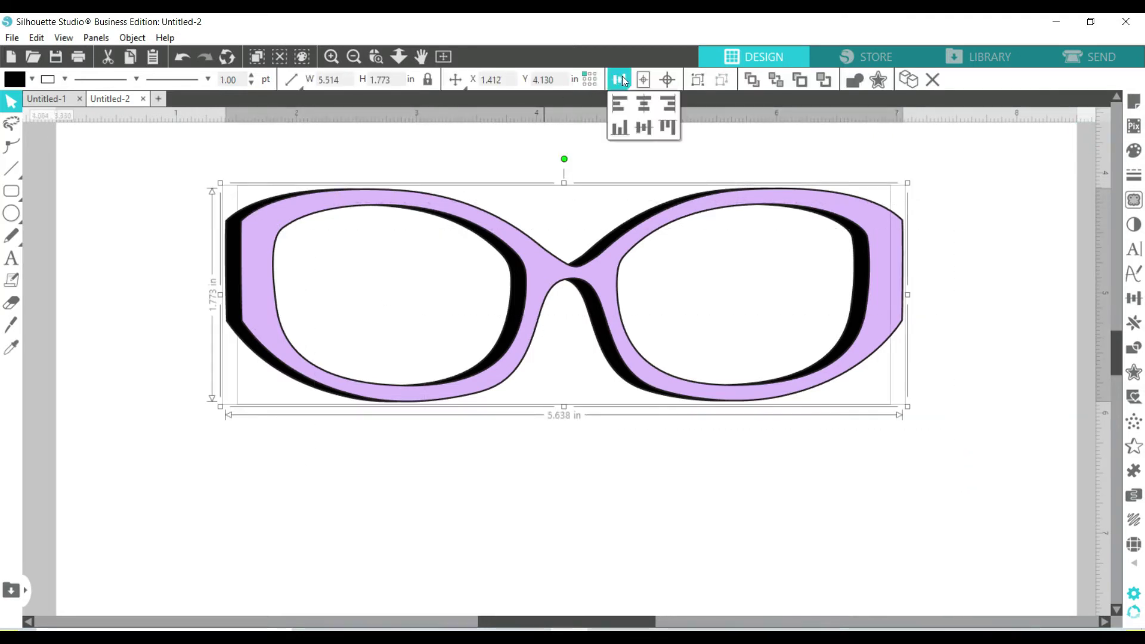
click(645, 106)
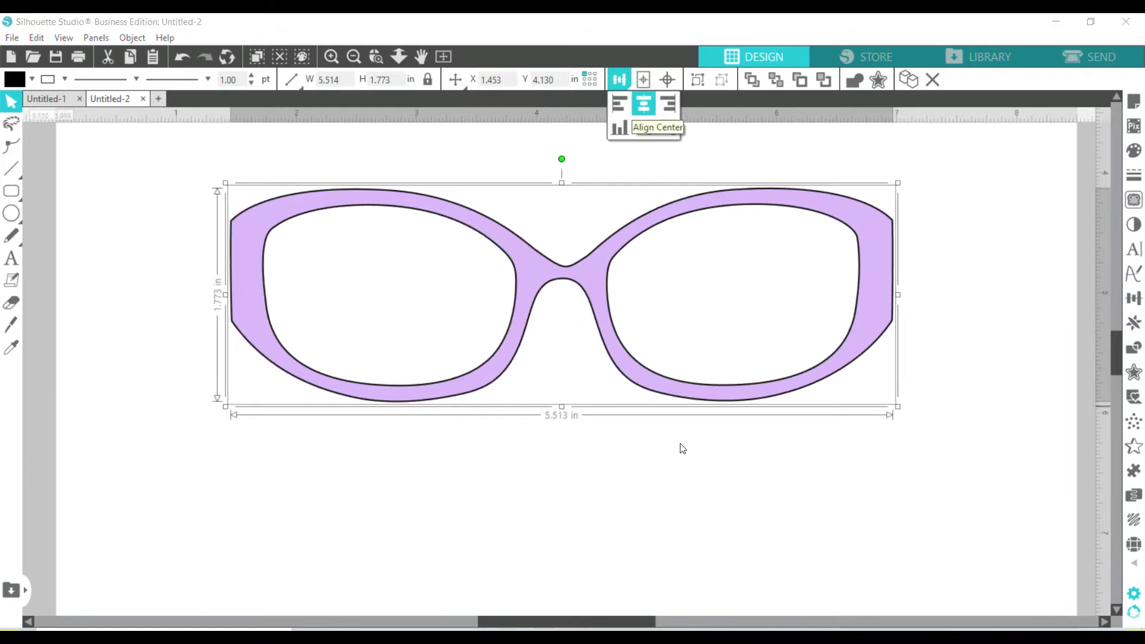
click(682, 461)
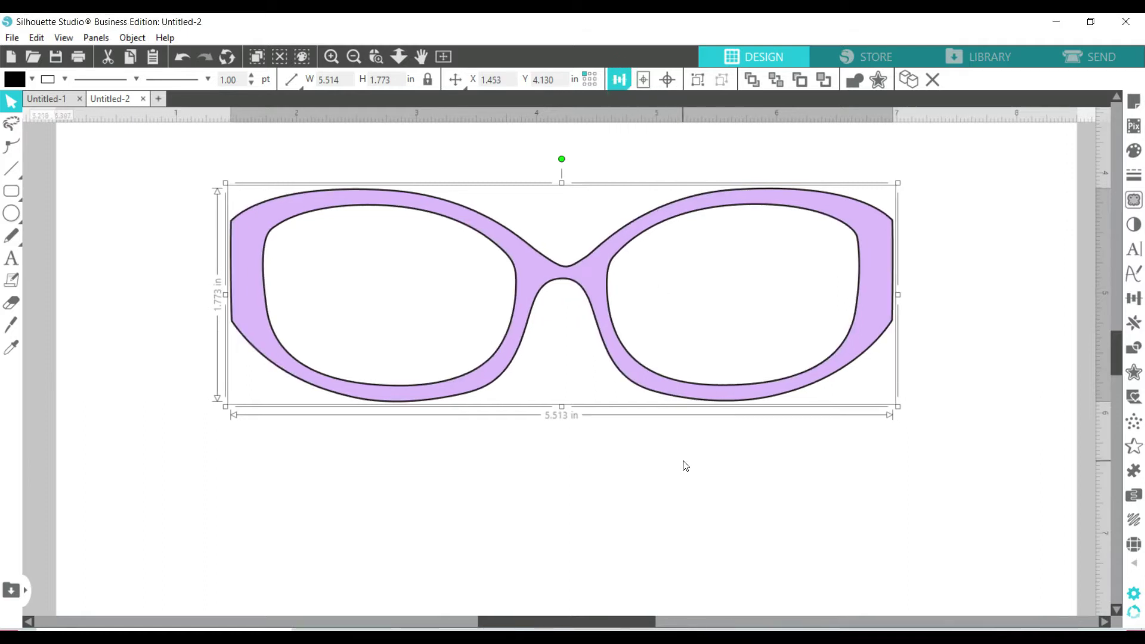
click(872, 309)
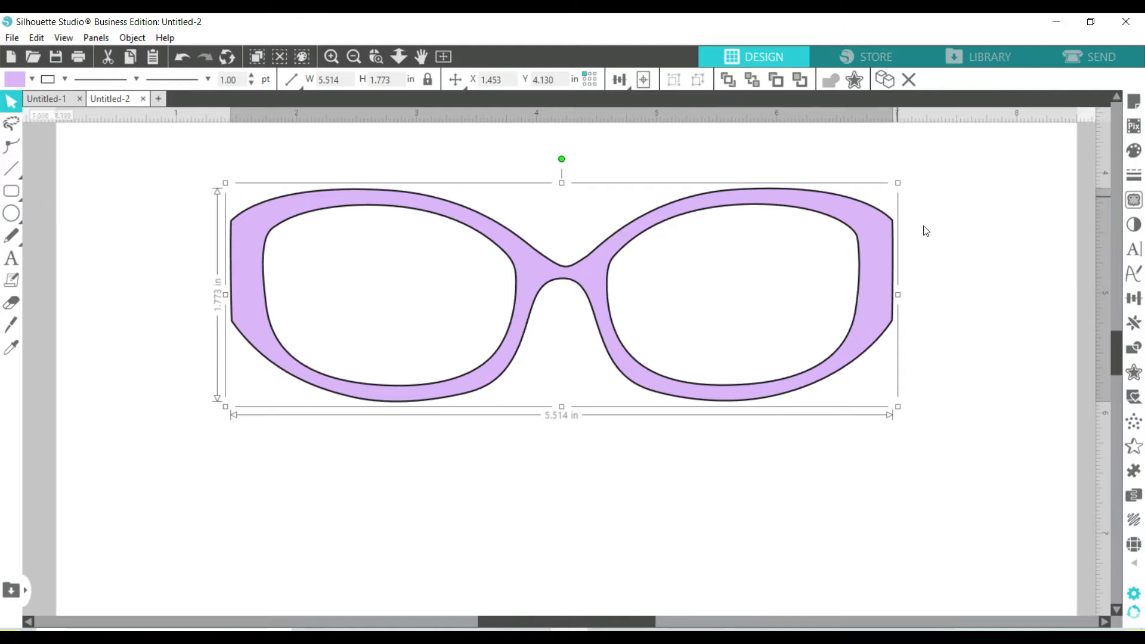
Step: Apply a 6ss rhinestone outline of 170 stones at 0.039 in spacing to the lavender frame
click(1137, 546)
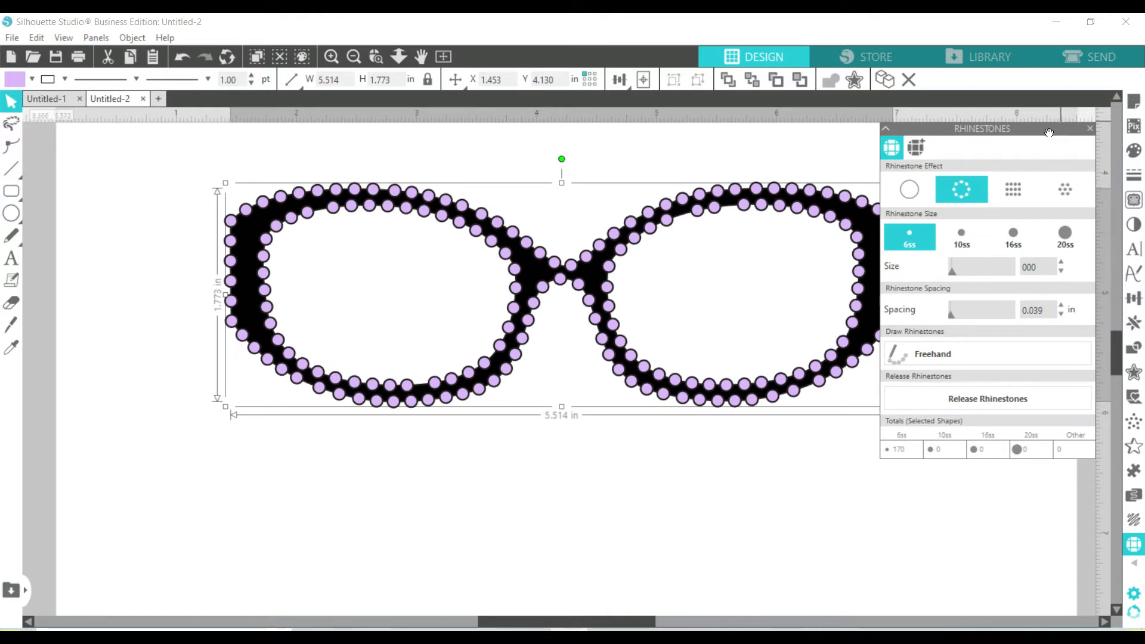
drag(1049, 133, 1018, 455)
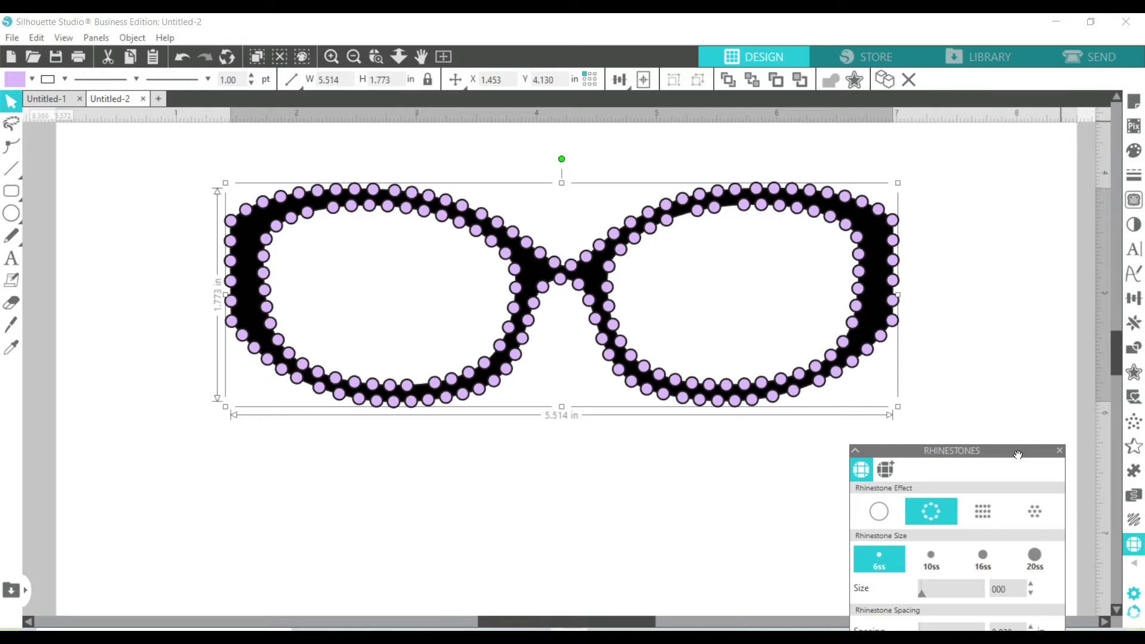
drag(1018, 454, 1044, 283)
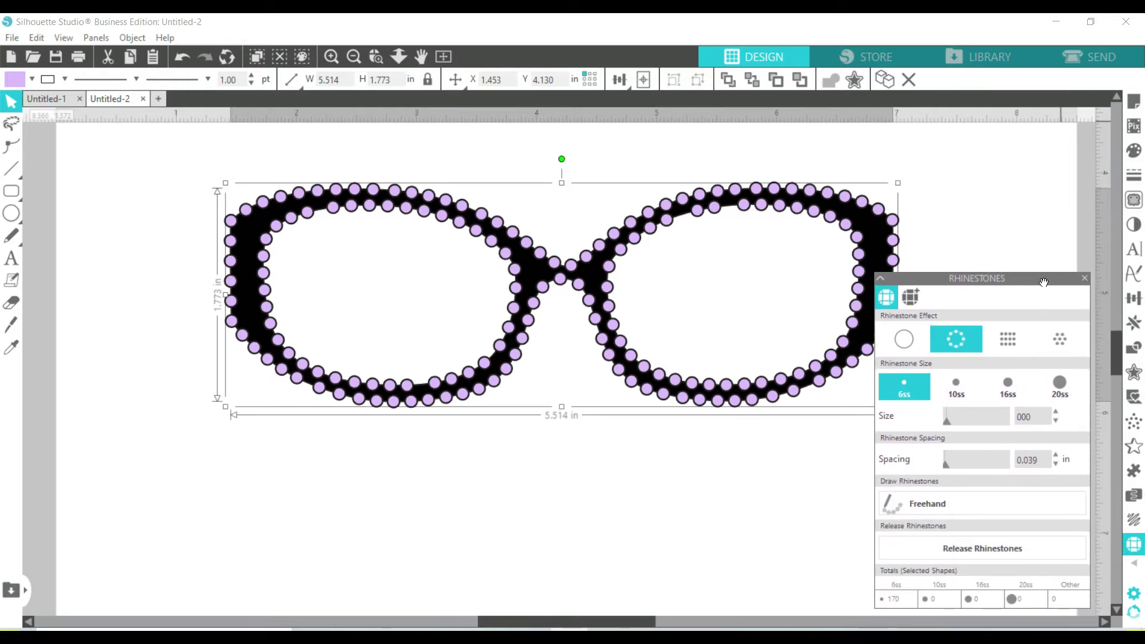
Step: Release the rhinestones into separate circles and zoom in on the glasses
click(961, 545)
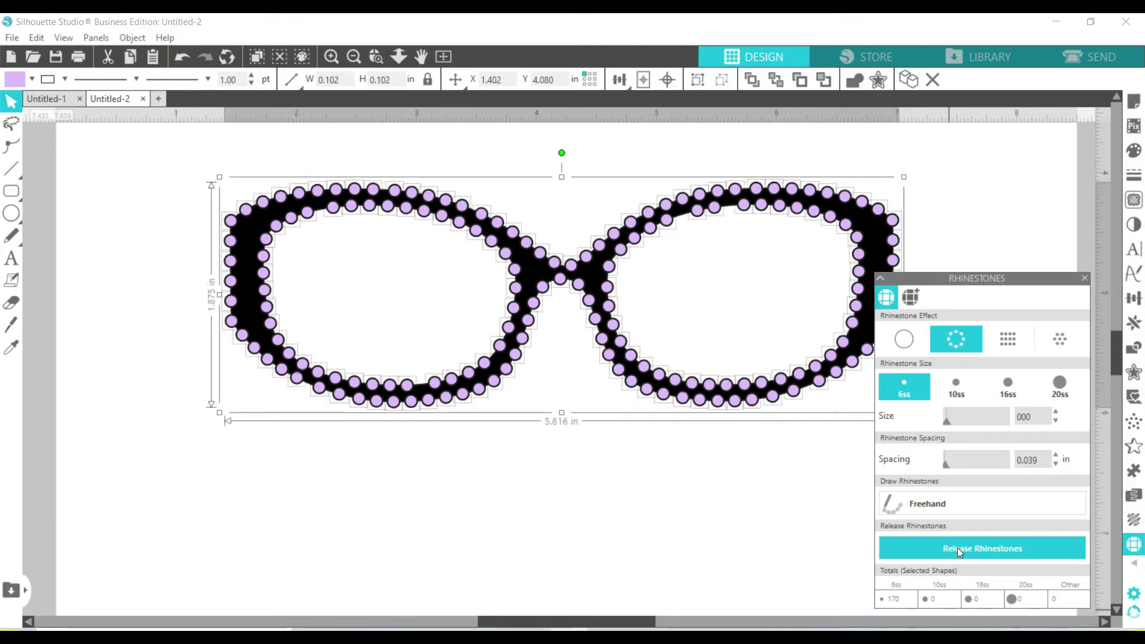
click(805, 522)
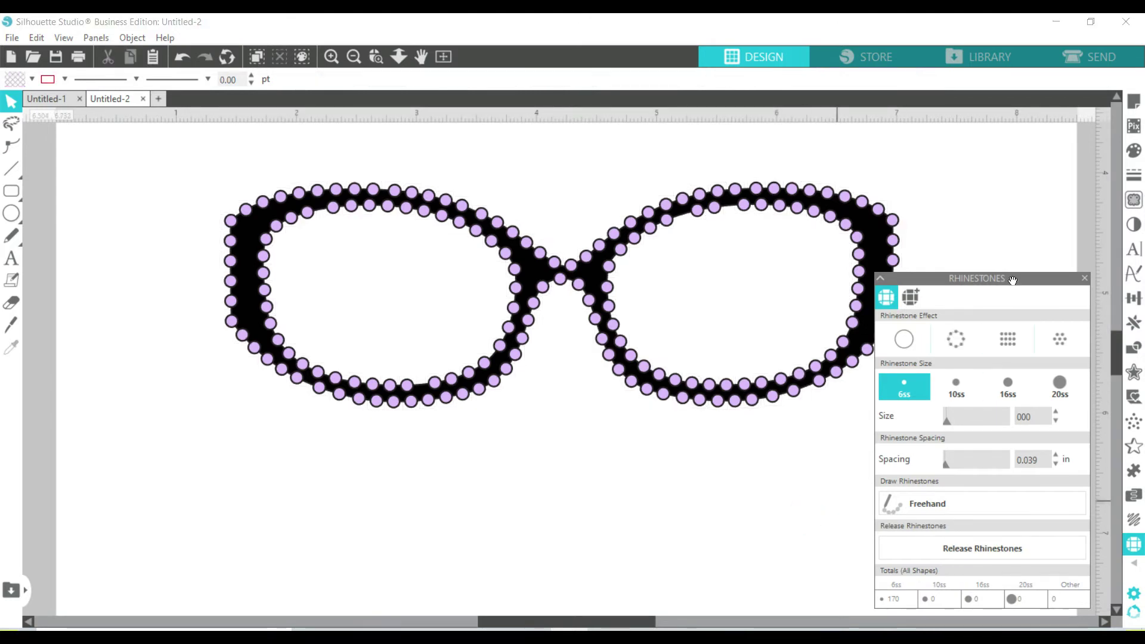
drag(1014, 278, 1080, 460)
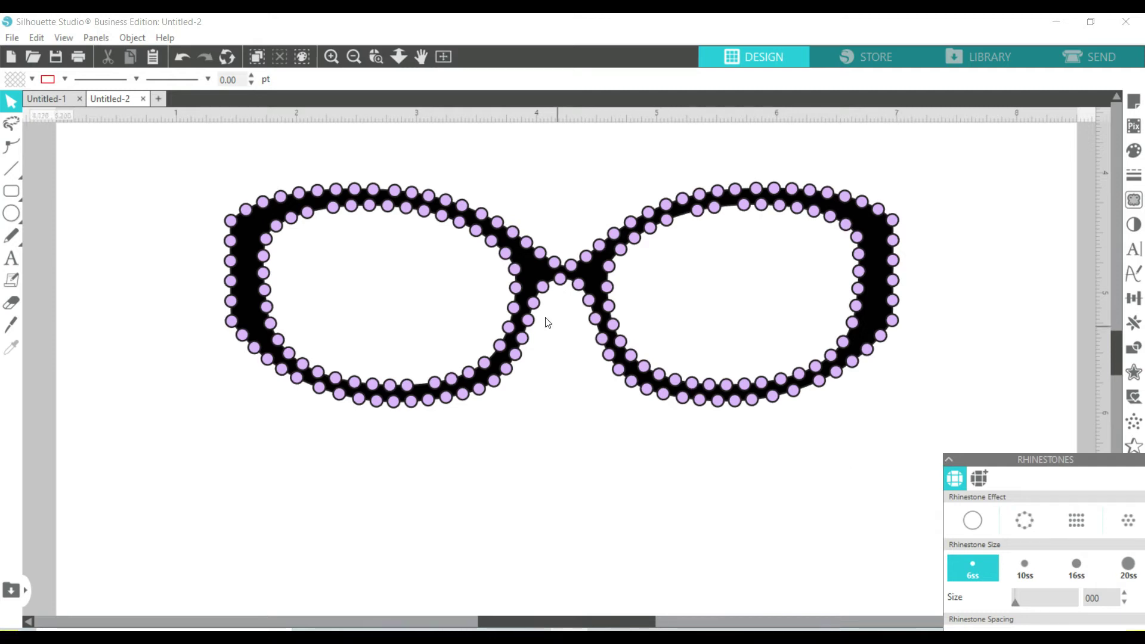
click(331, 56)
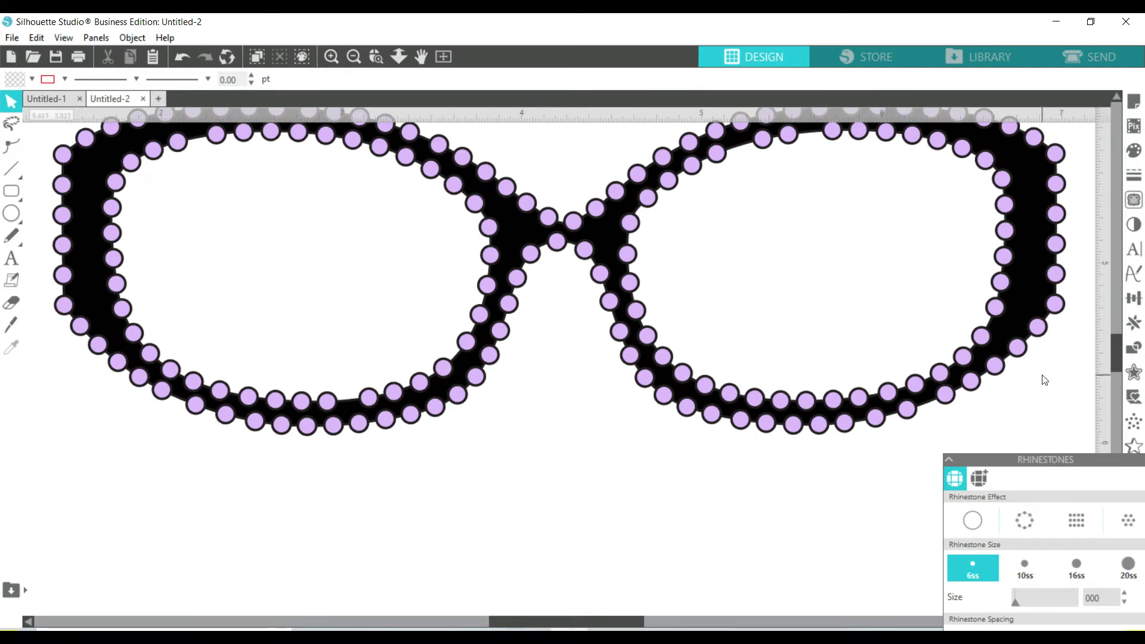
mouse_move(1116, 355)
mouse_down()
mouse_move(1116, 316)
mouse_move(1118, 349)
mouse_up()
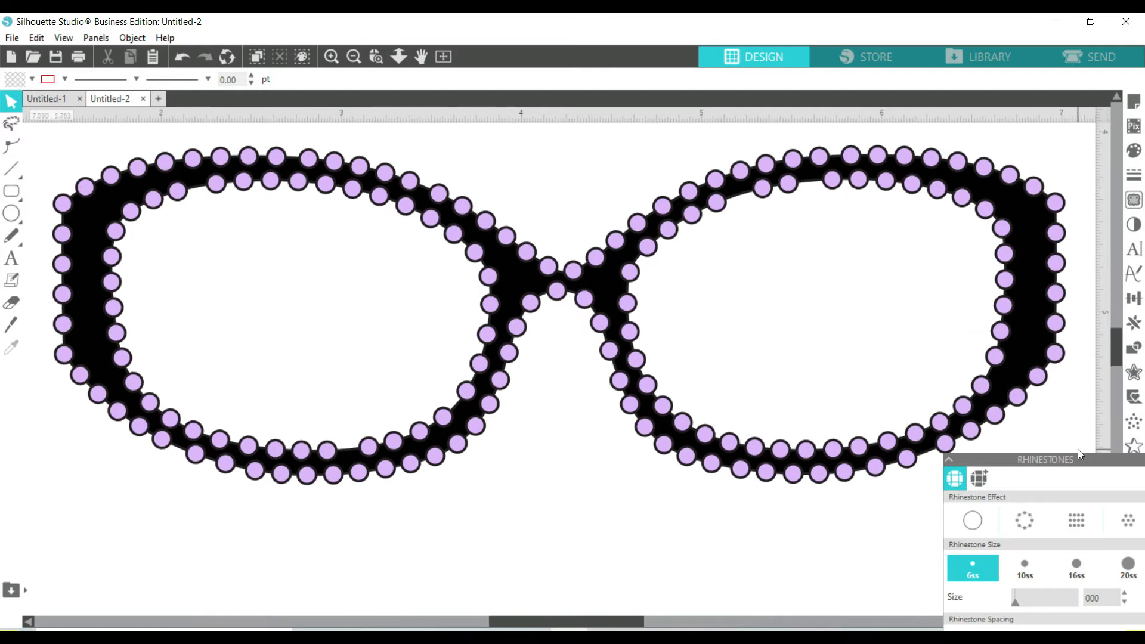
drag(1091, 472, 1133, 599)
Step: Shift a lower-left rim stone, then drag the black frame down below the stones
click(332, 444)
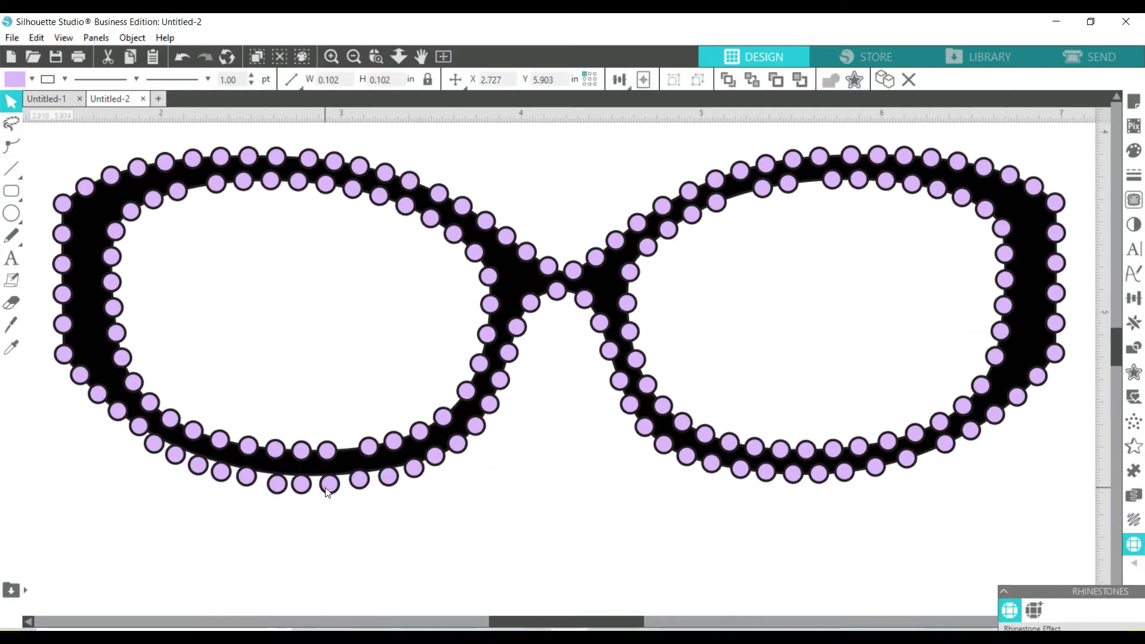
drag(332, 444, 947, 451)
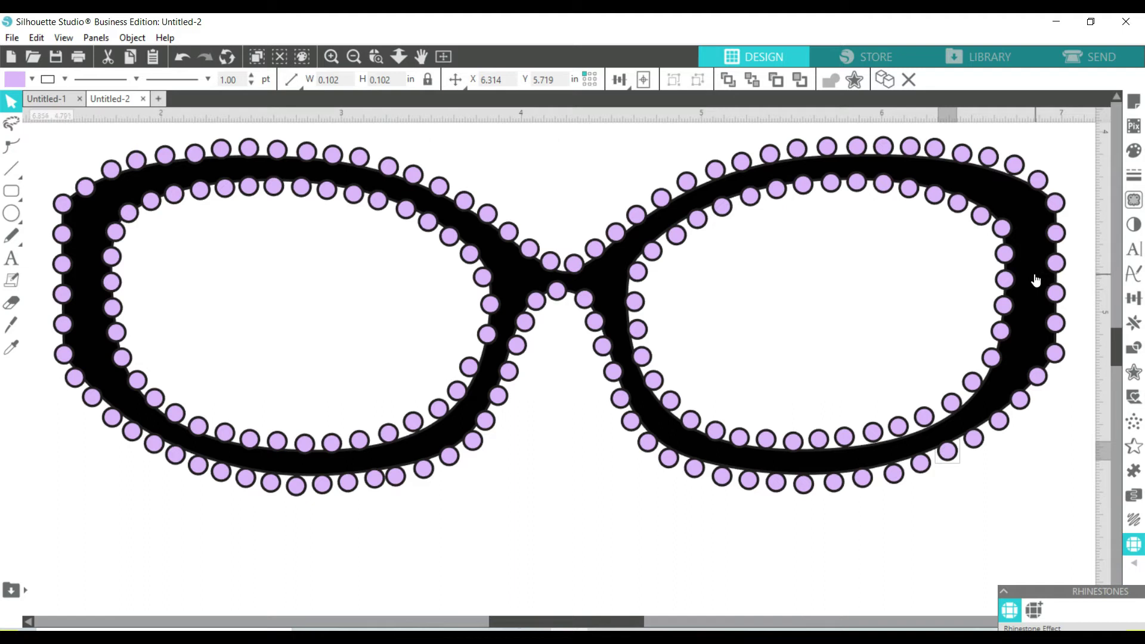
drag(1034, 281, 1004, 538)
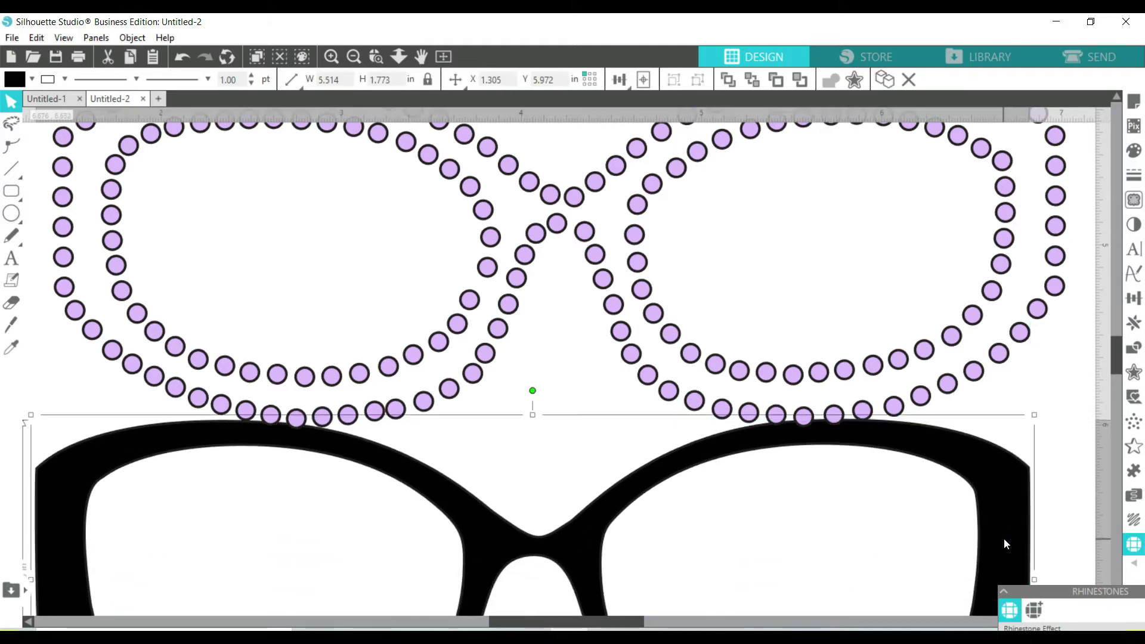
Step: Delete the black frame, nudge one stone right, and marquee-select all the rhinestones
key(Delete)
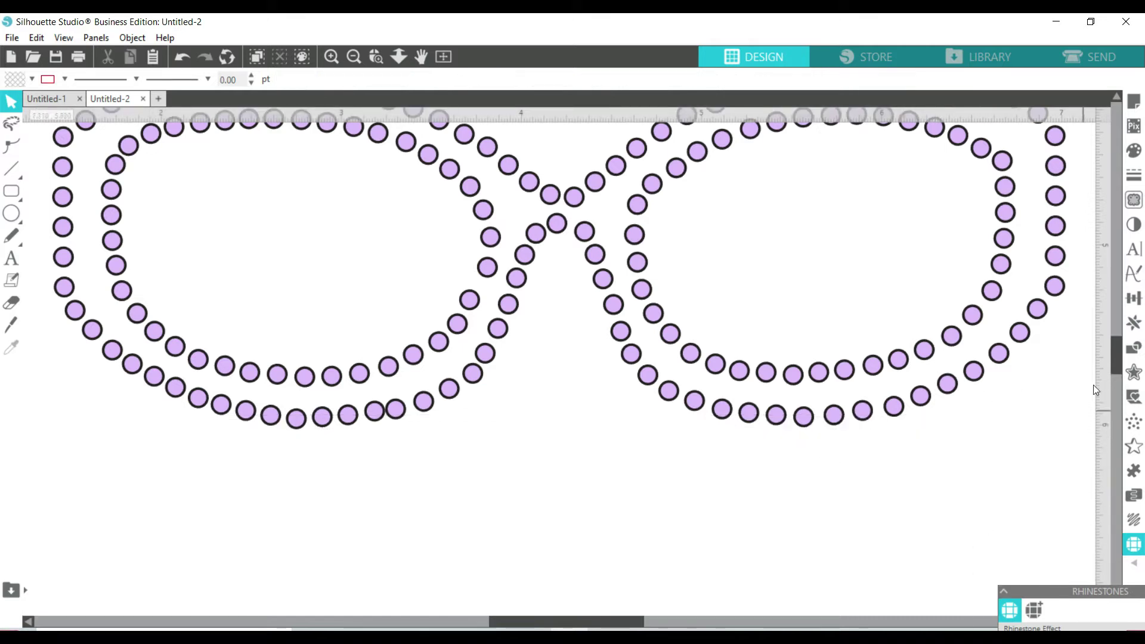
mouse_move(1120, 361)
mouse_down()
mouse_move(1114, 332)
mouse_move(1114, 352)
mouse_up()
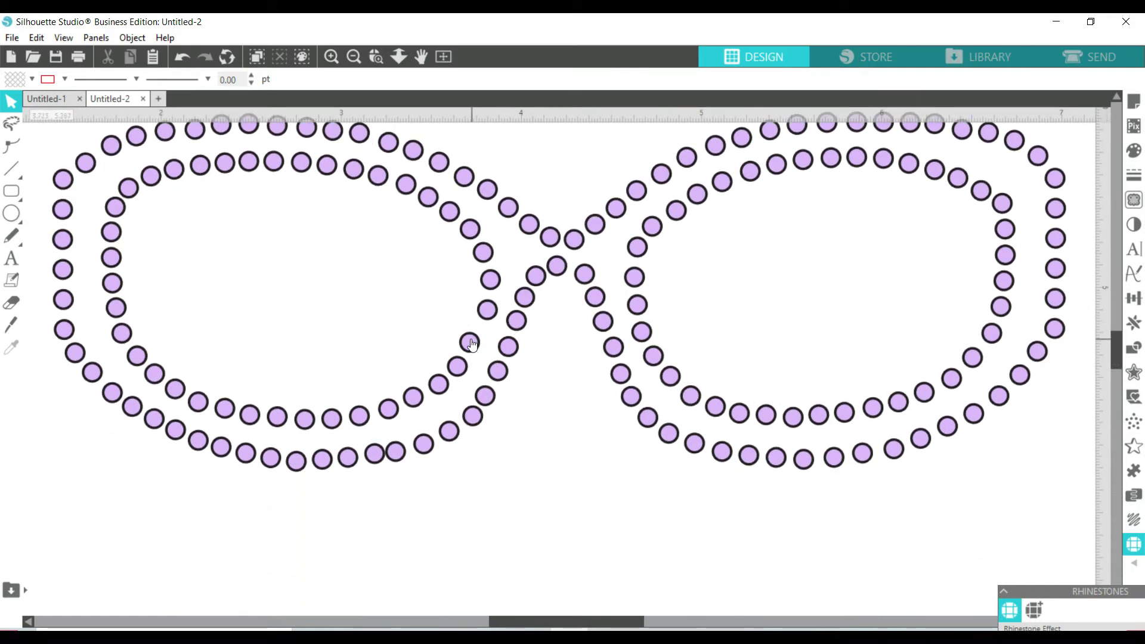
drag(471, 342, 478, 341)
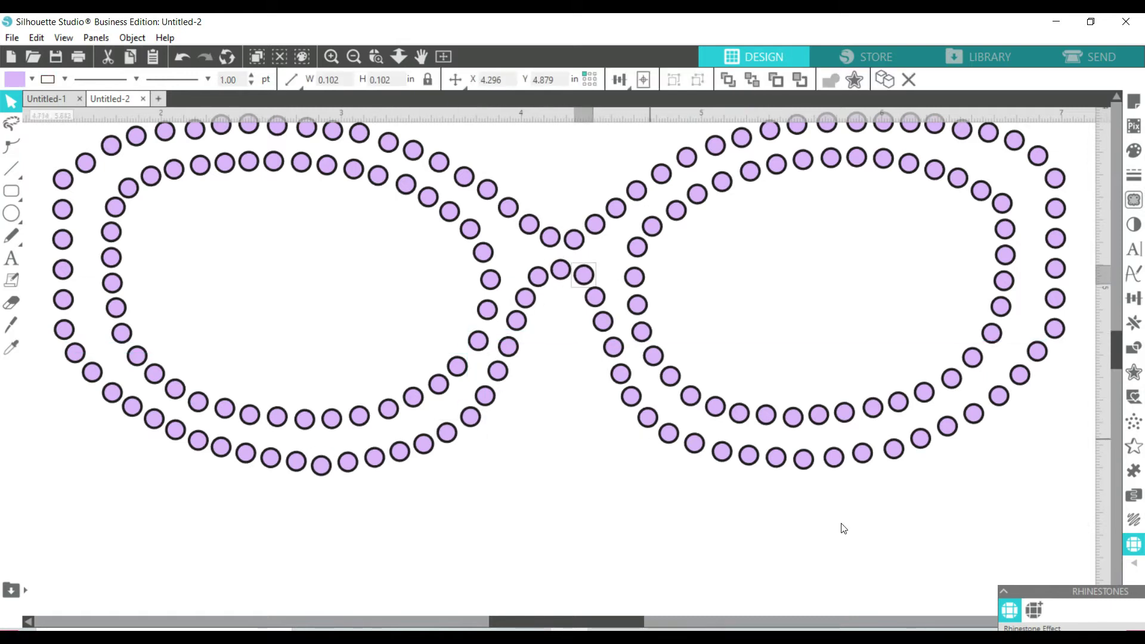
drag(1075, 520, 42, 116)
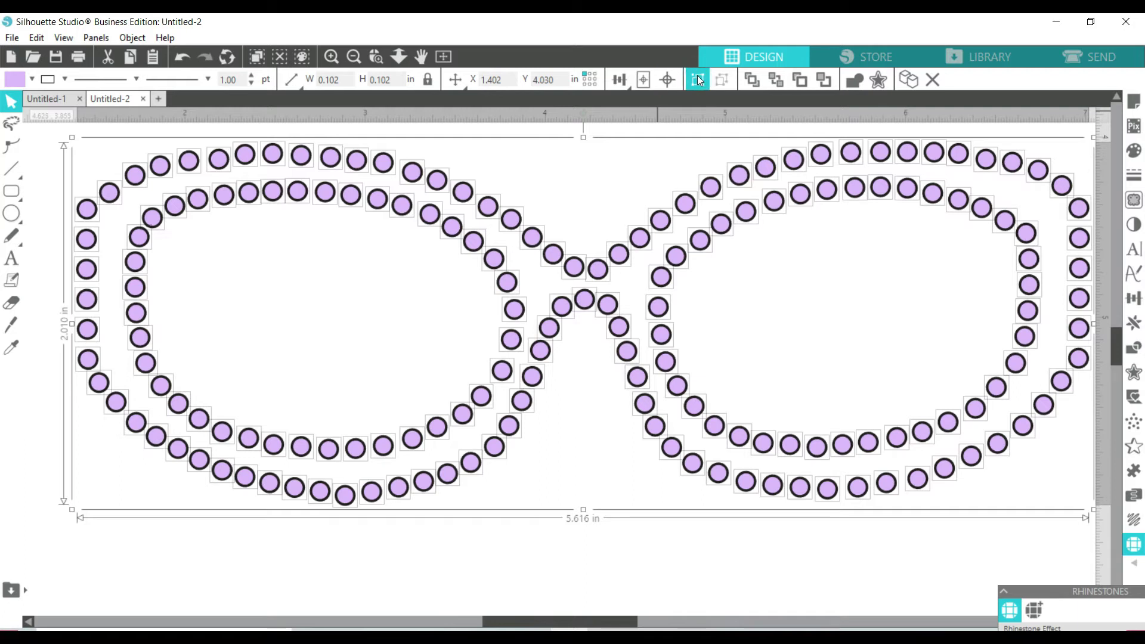
Step: Group the rhinestones and export them as SVG 'bling glasses' on the Desktop
click(698, 79)
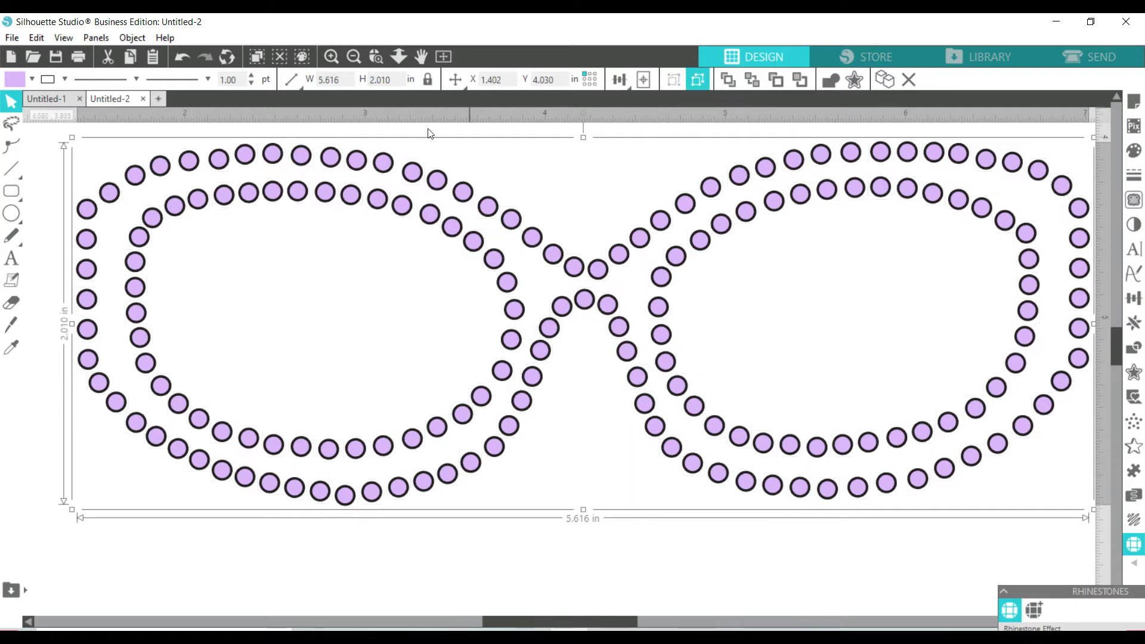
click(10, 38)
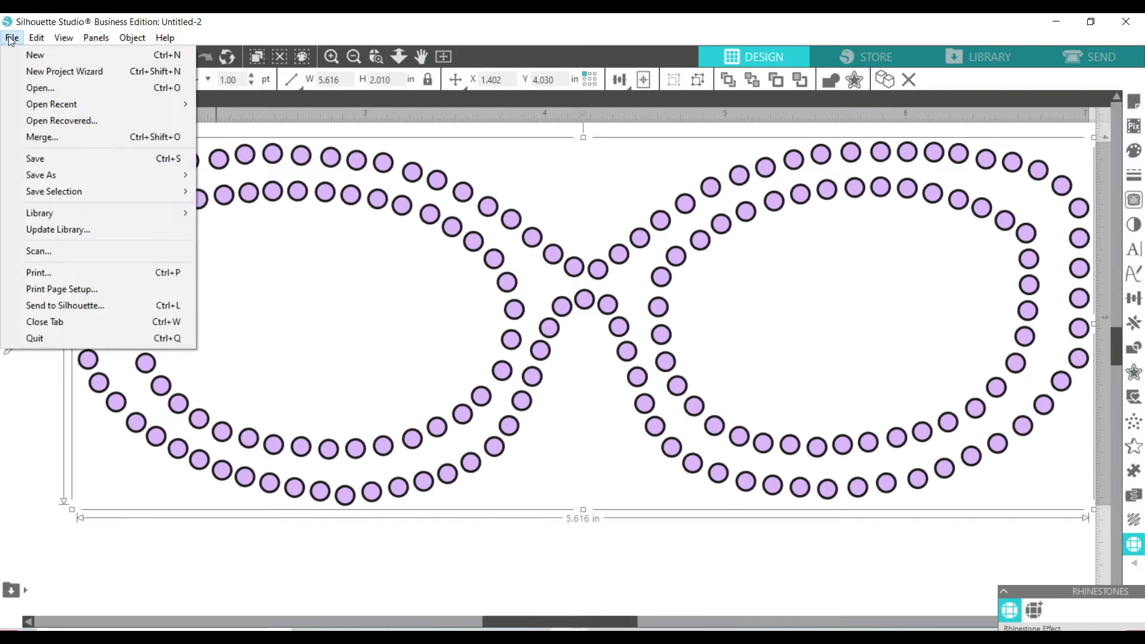
mouse_move(59, 175)
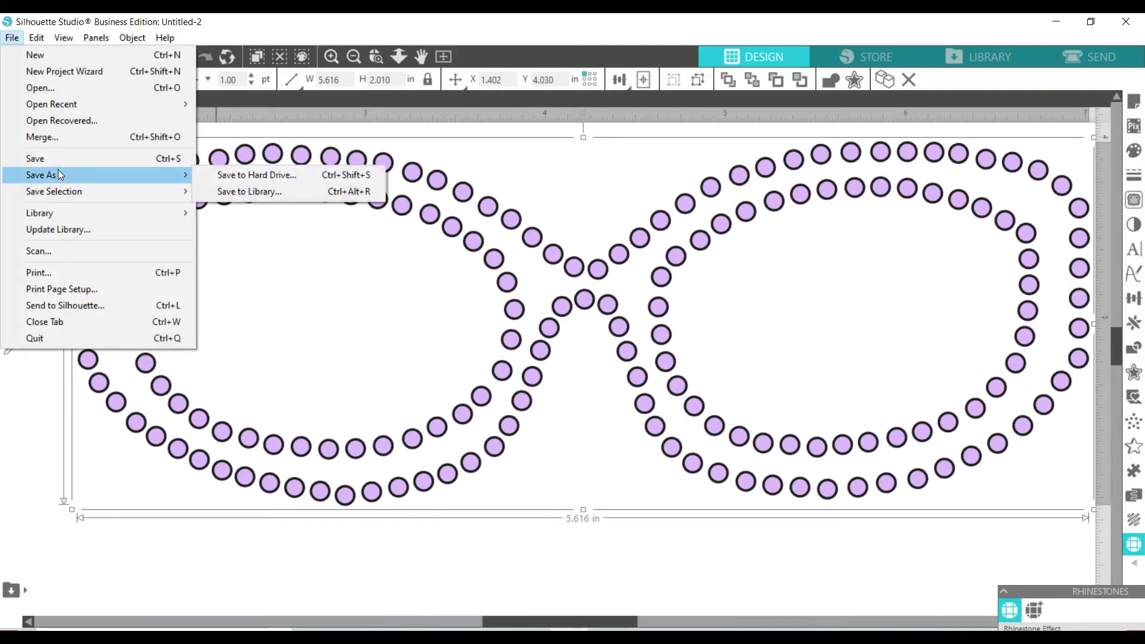
click(222, 173)
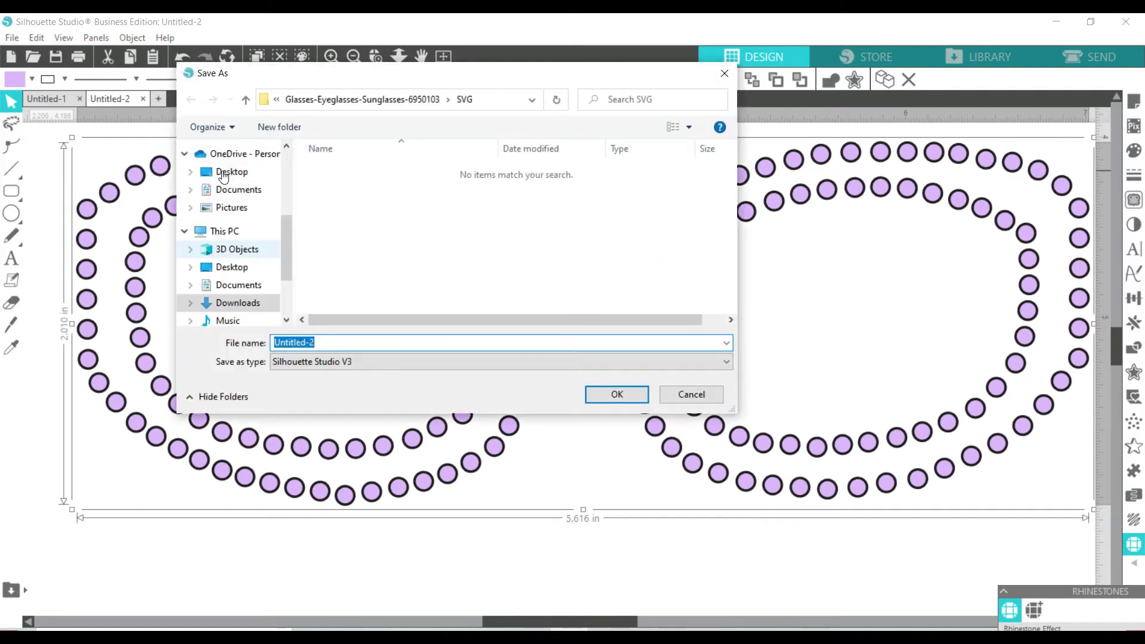
click(244, 269)
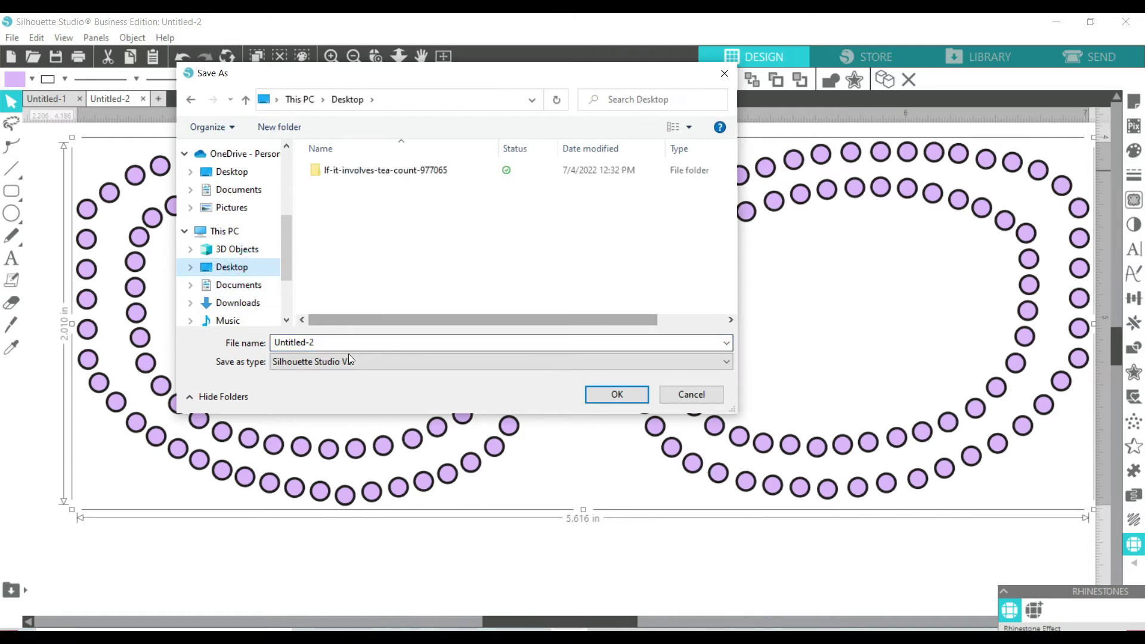
double_click(325, 343)
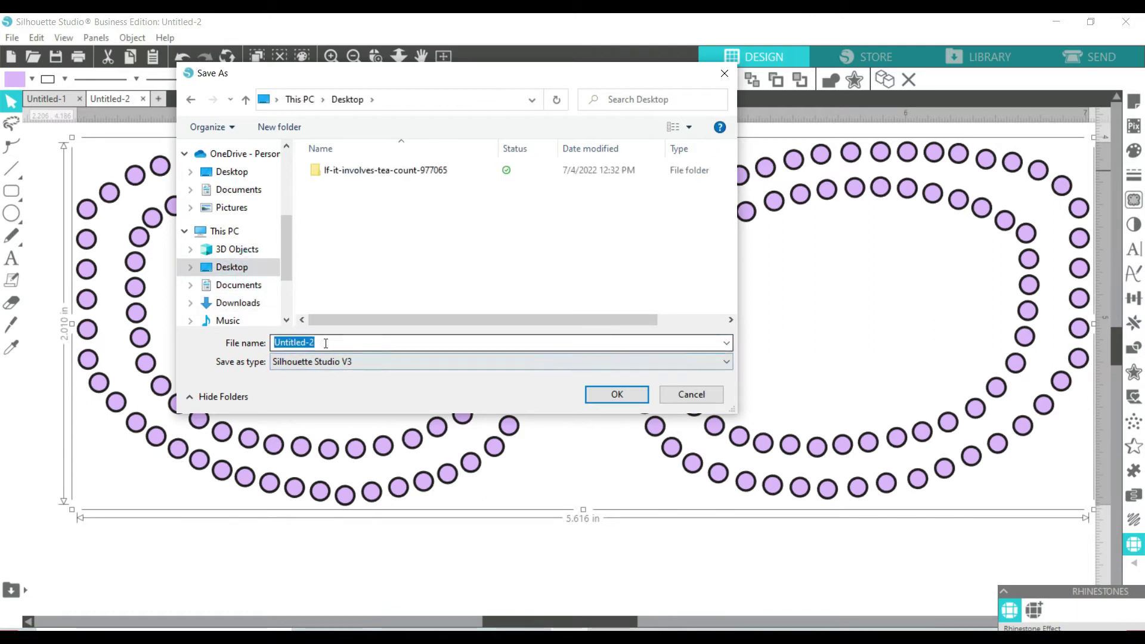
text(bli)
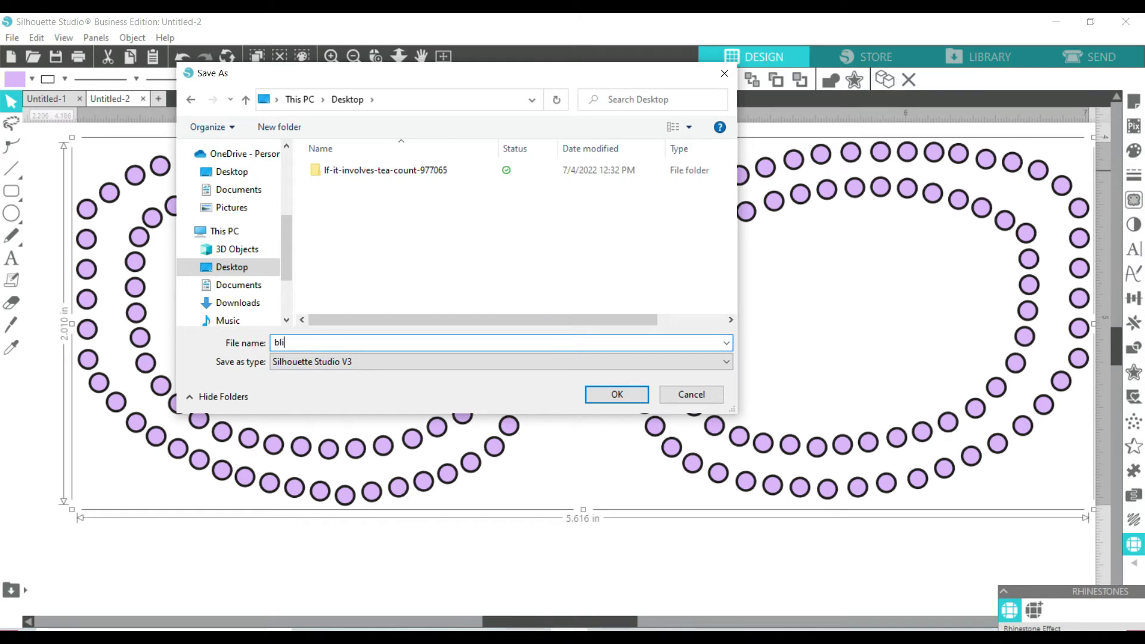
text(ng glasses)
click(328, 362)
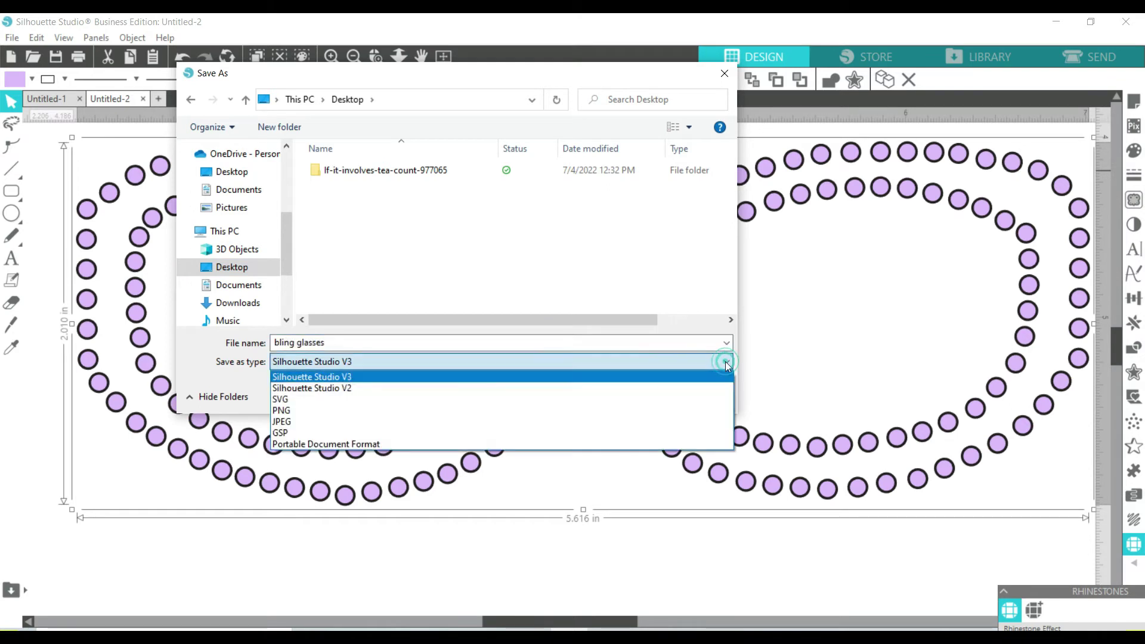
click(329, 400)
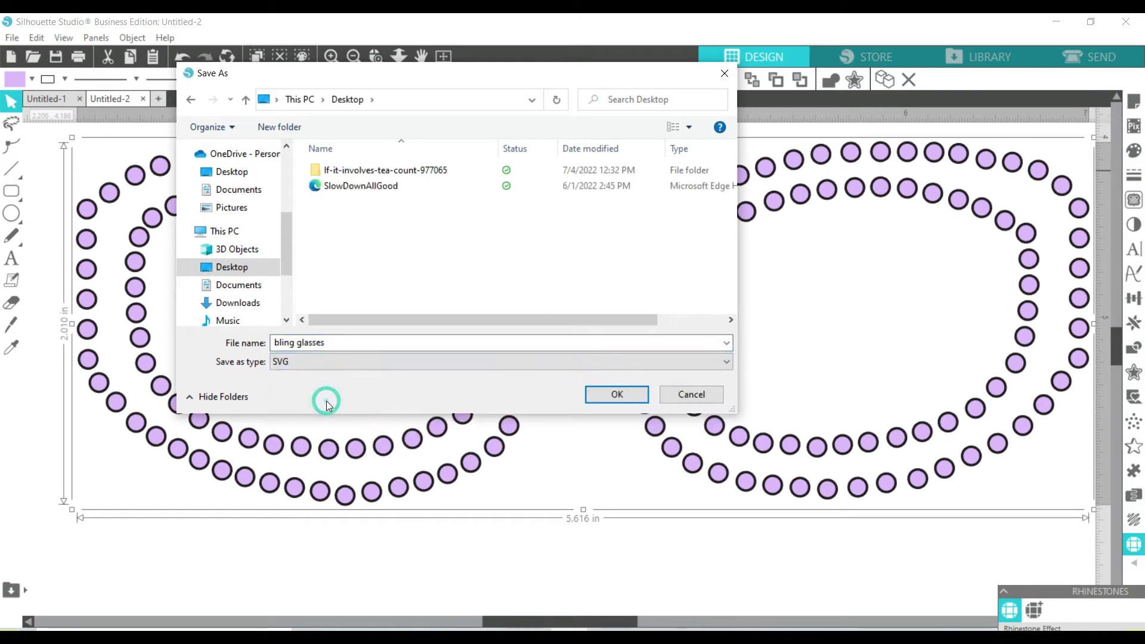
click(618, 392)
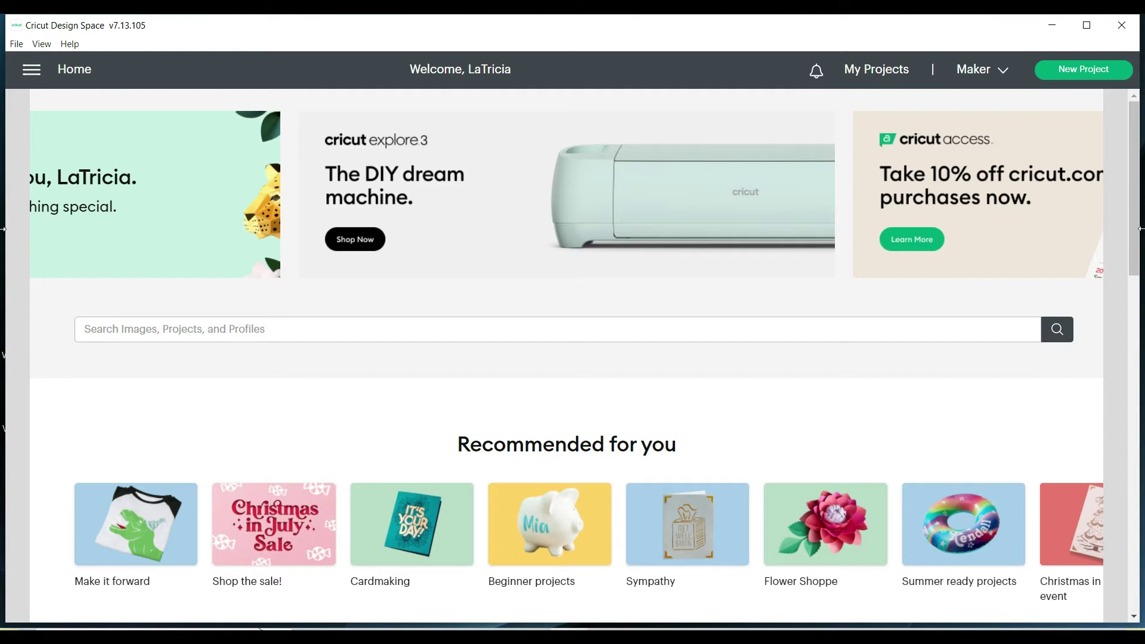
Step: Start a new blank Cricut project and begin an image upload
click(1077, 73)
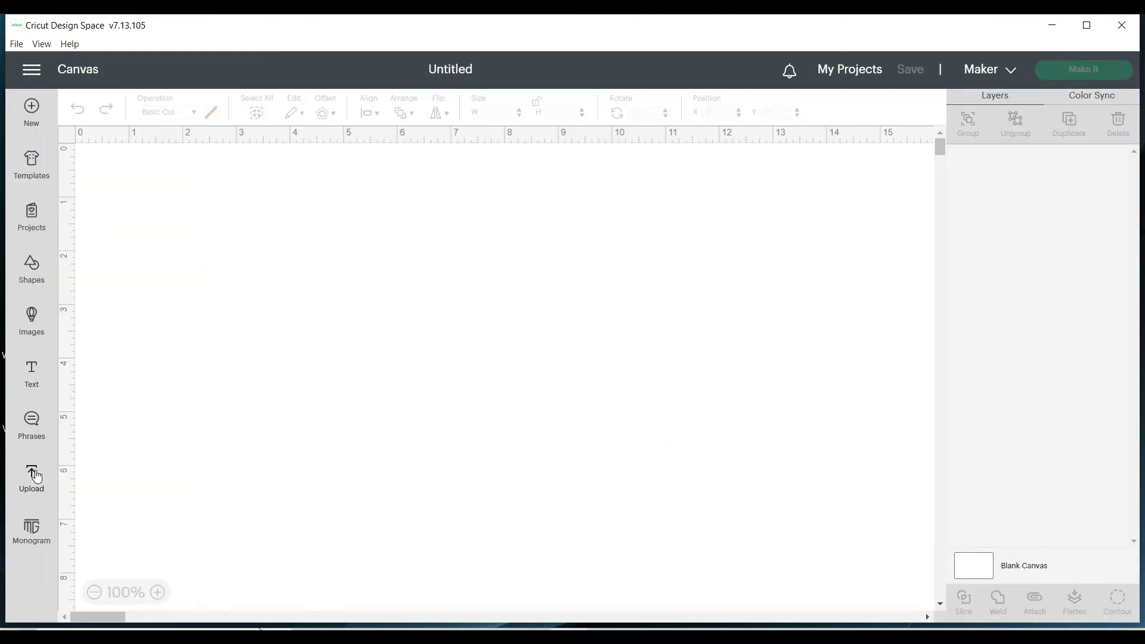
click(33, 477)
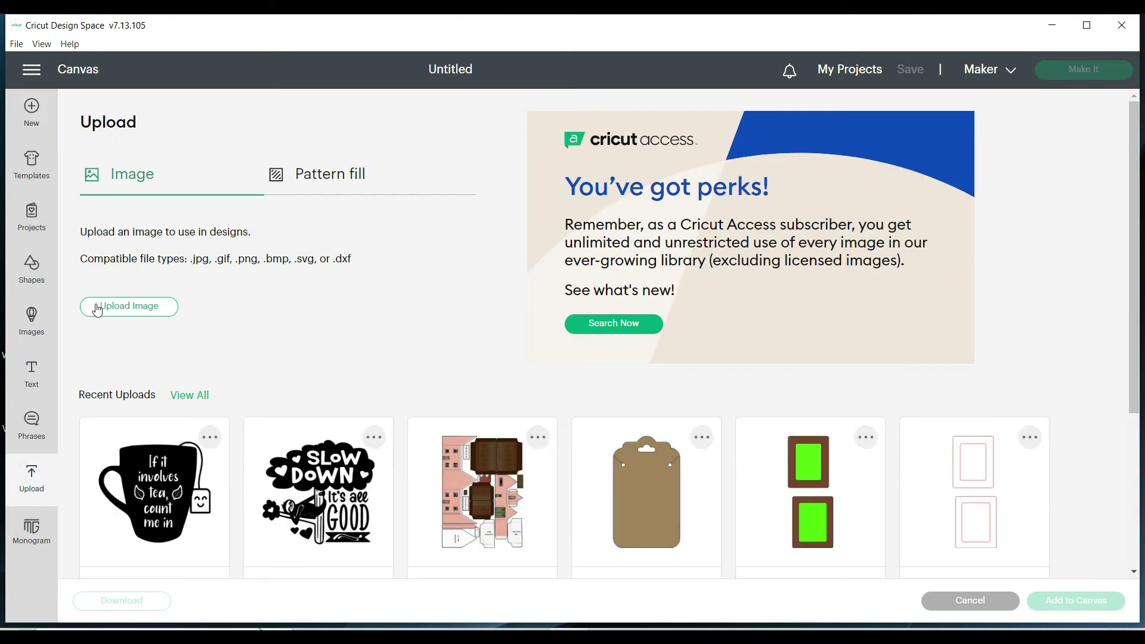
click(98, 307)
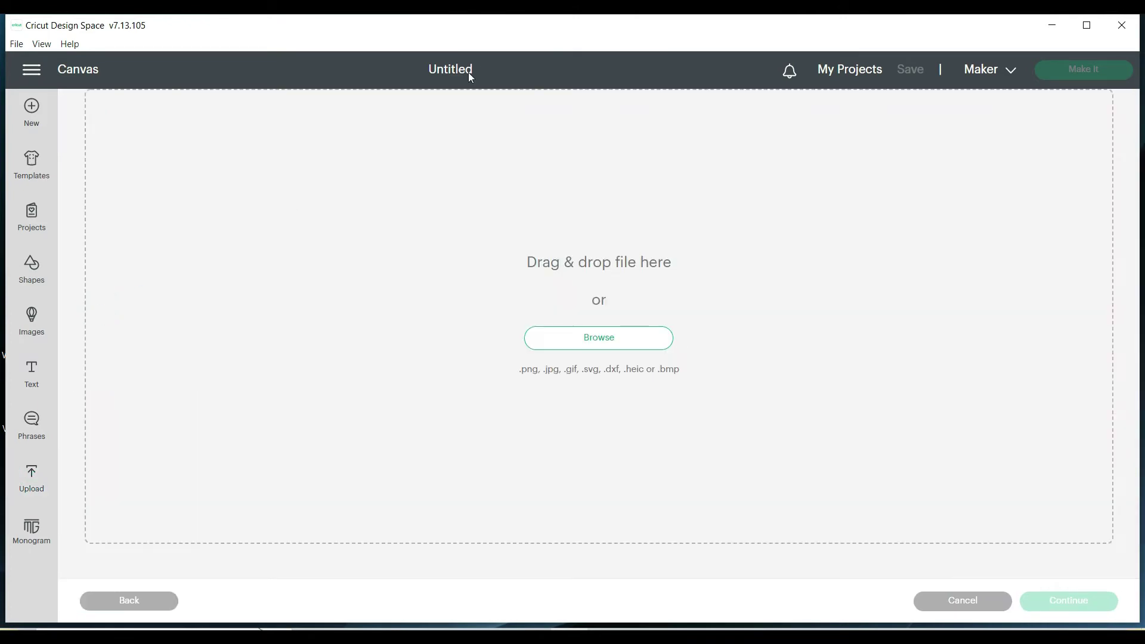
Step: Drop in the 'bling glasses' SVG, upload it, and select it in Recent Uploads
drag(544, 31, 536, 137)
drag(159, 115, 478, 376)
drag(546, 141, 542, 32)
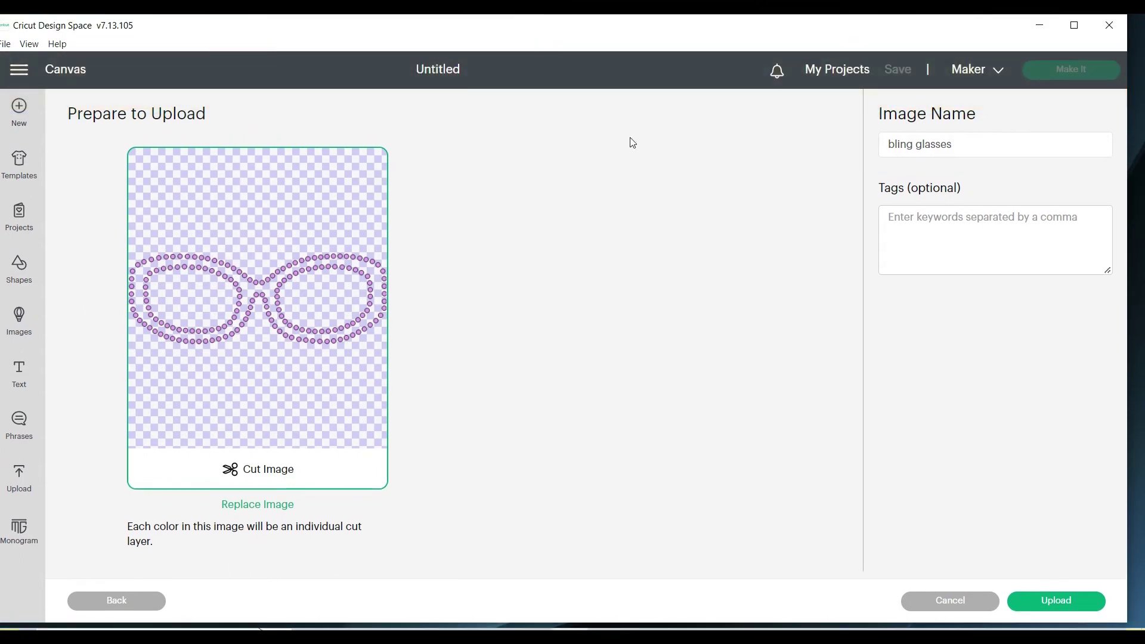
click(1051, 605)
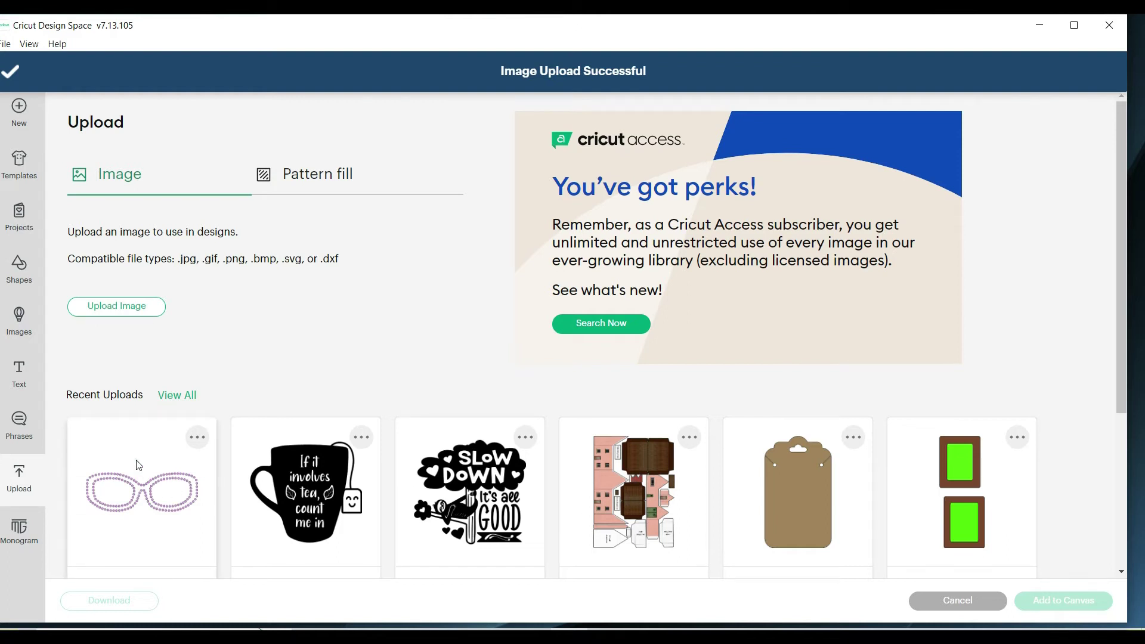
click(139, 466)
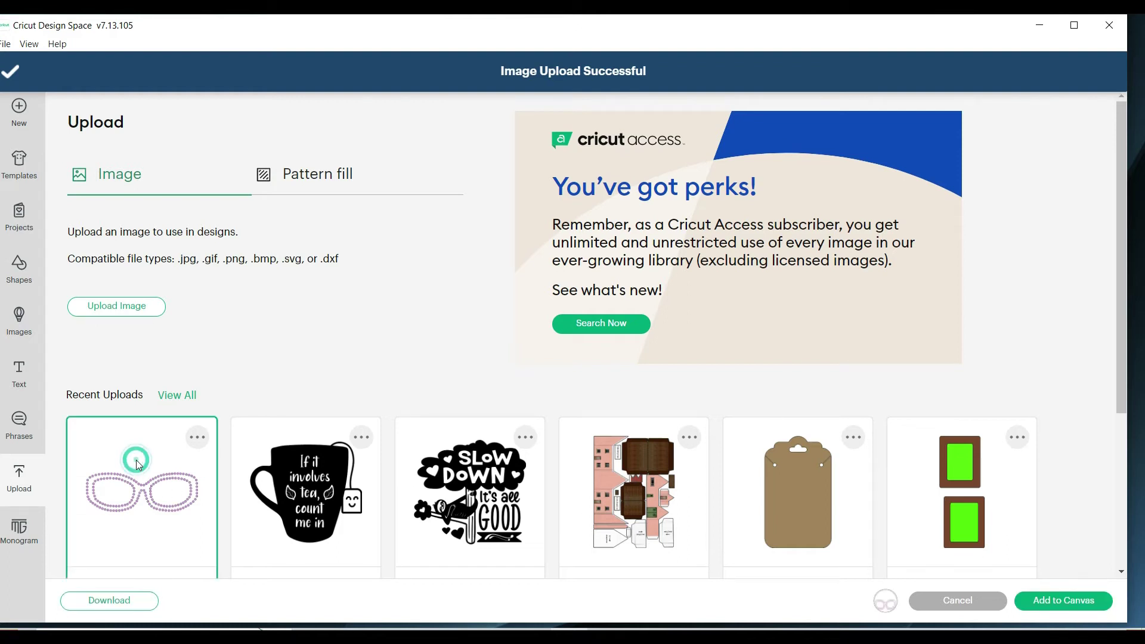
Step: Add the glasses to the canvas and size them to 5.686 × 1.989 in
click(1072, 602)
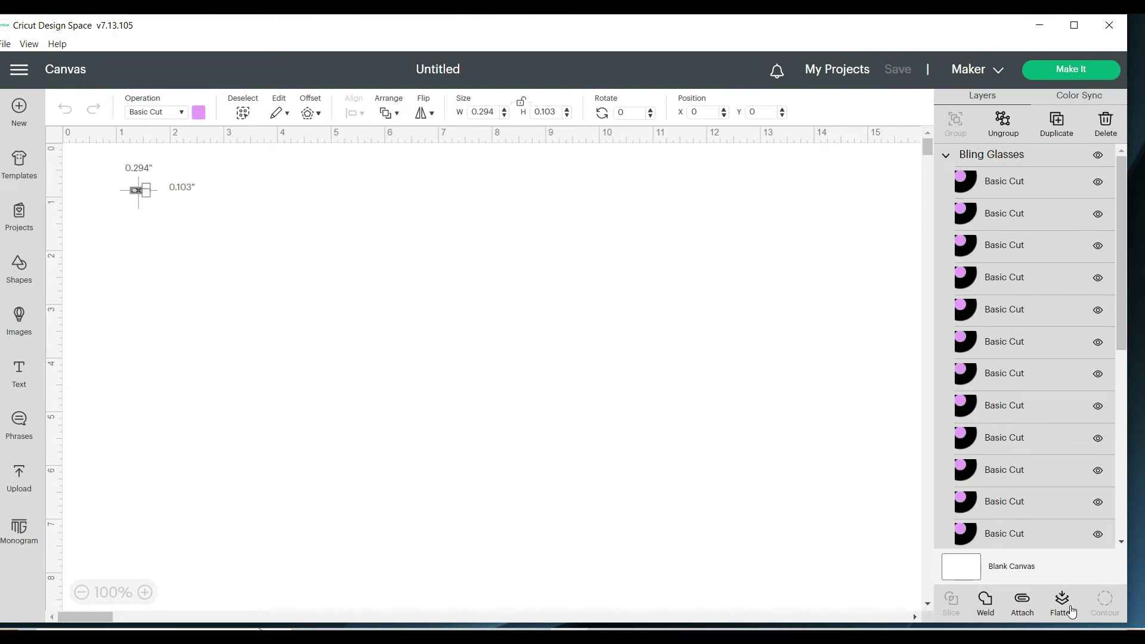
double_click(498, 110)
text(5.686)
double_click(544, 112)
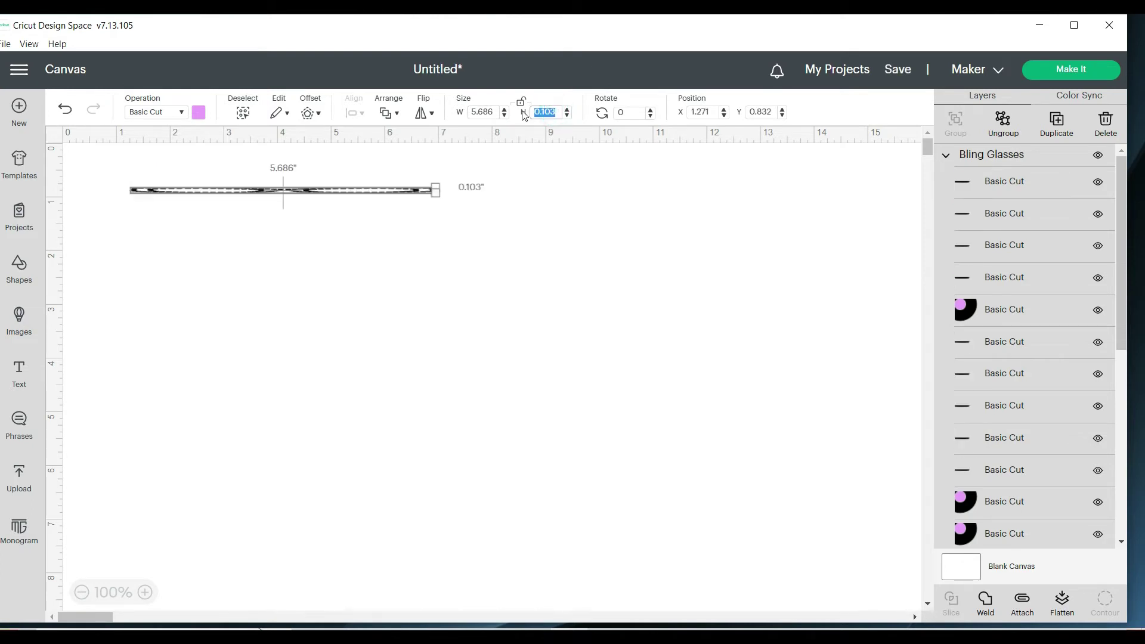
text(1.989)
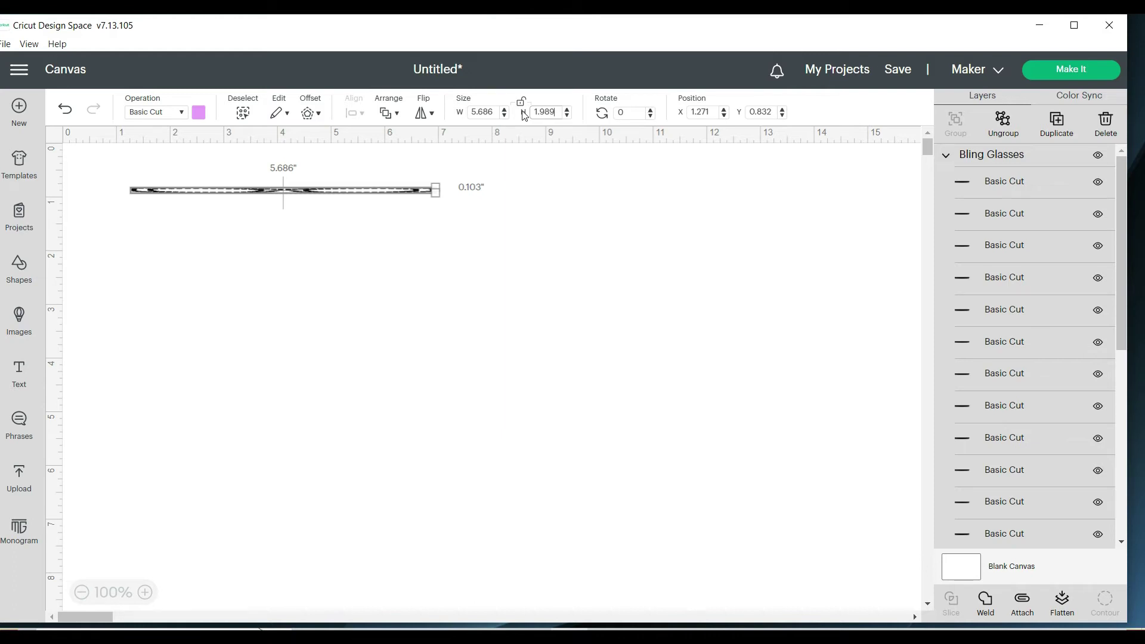
key(Return)
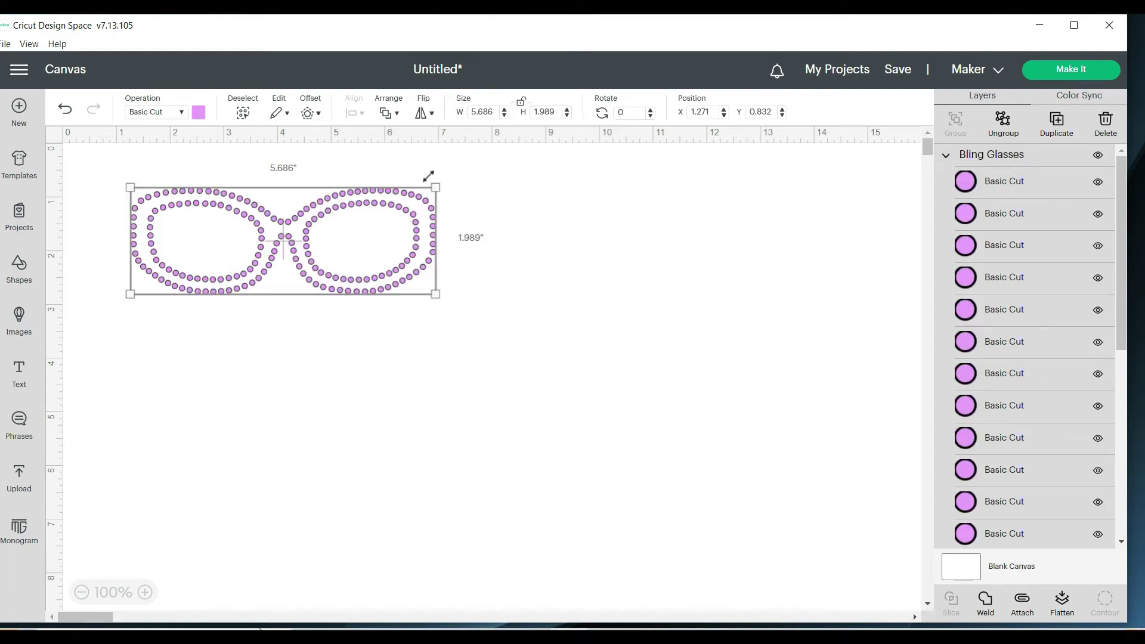
Step: Ungroup the glasses and marquee-select all the rhinestones
click(1003, 119)
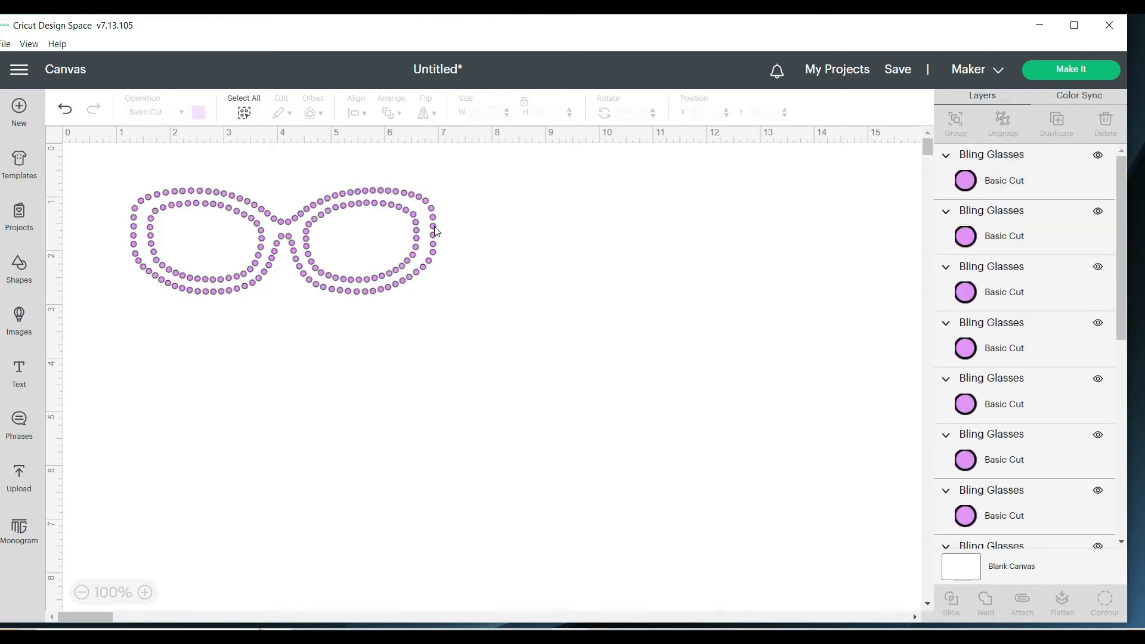
click(431, 218)
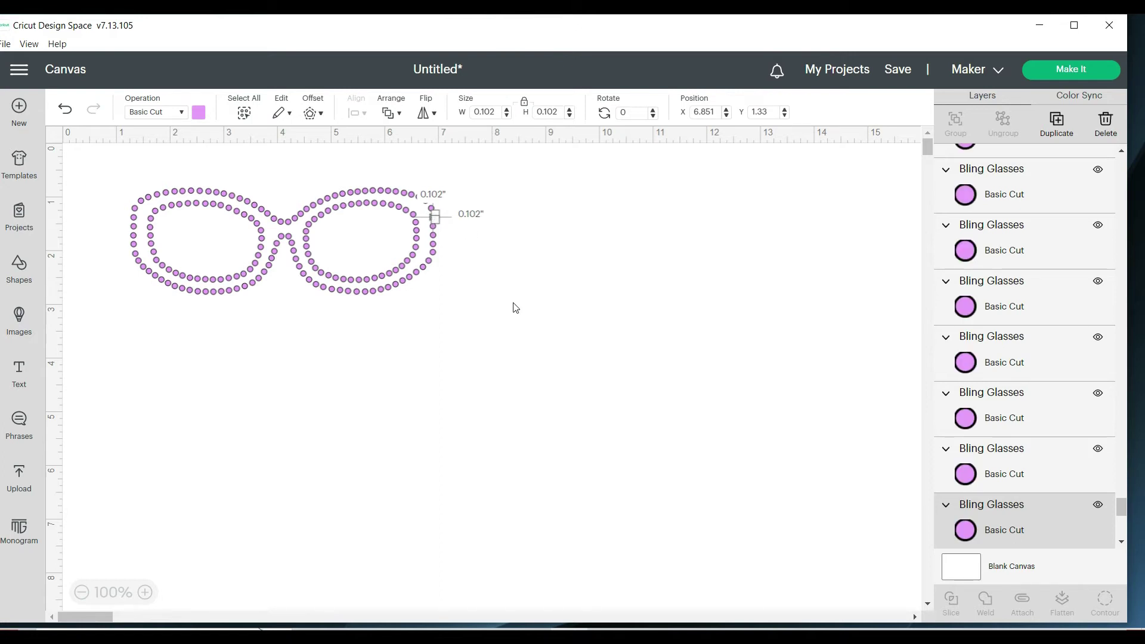
drag(504, 315, 109, 174)
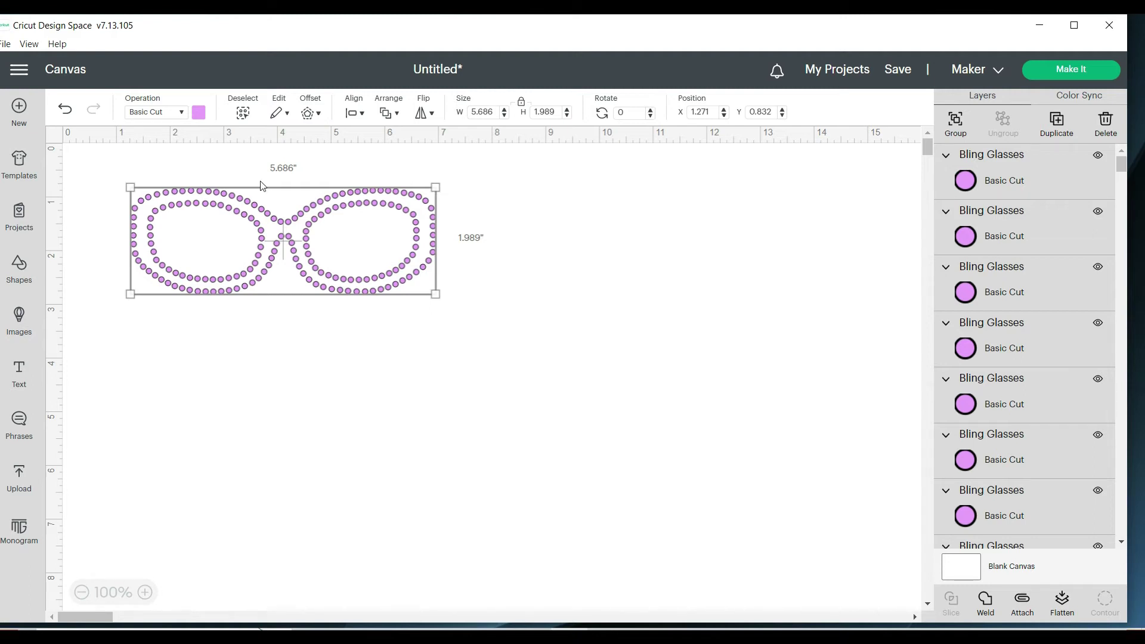
Step: Weld the rhinestones into one shape and choose On Mat at 12 × 12 in
click(986, 602)
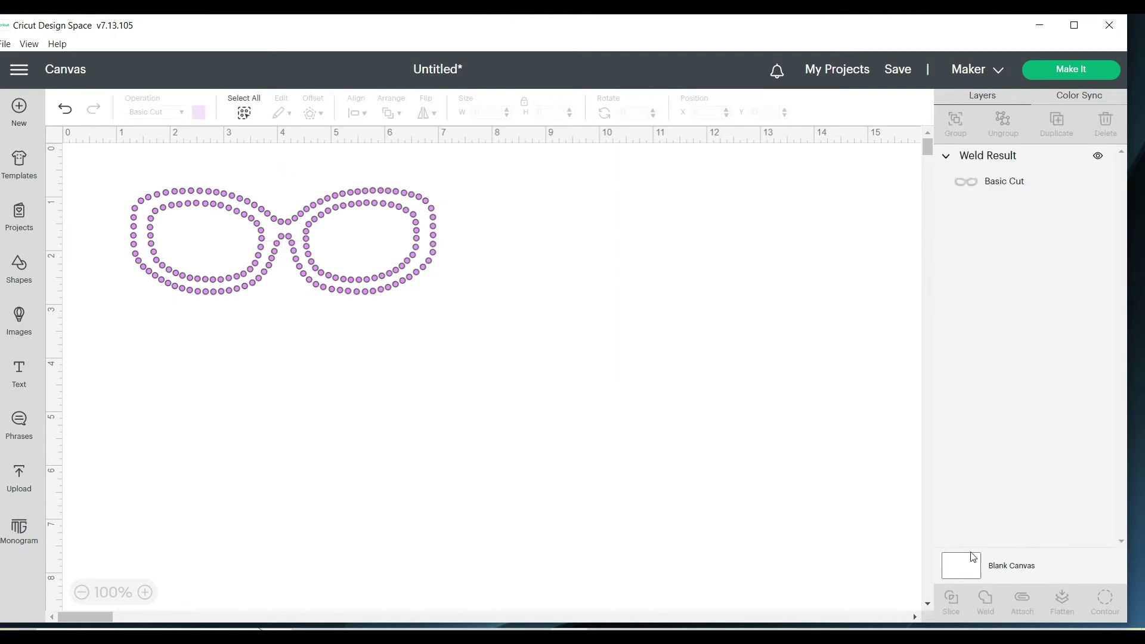
click(1070, 73)
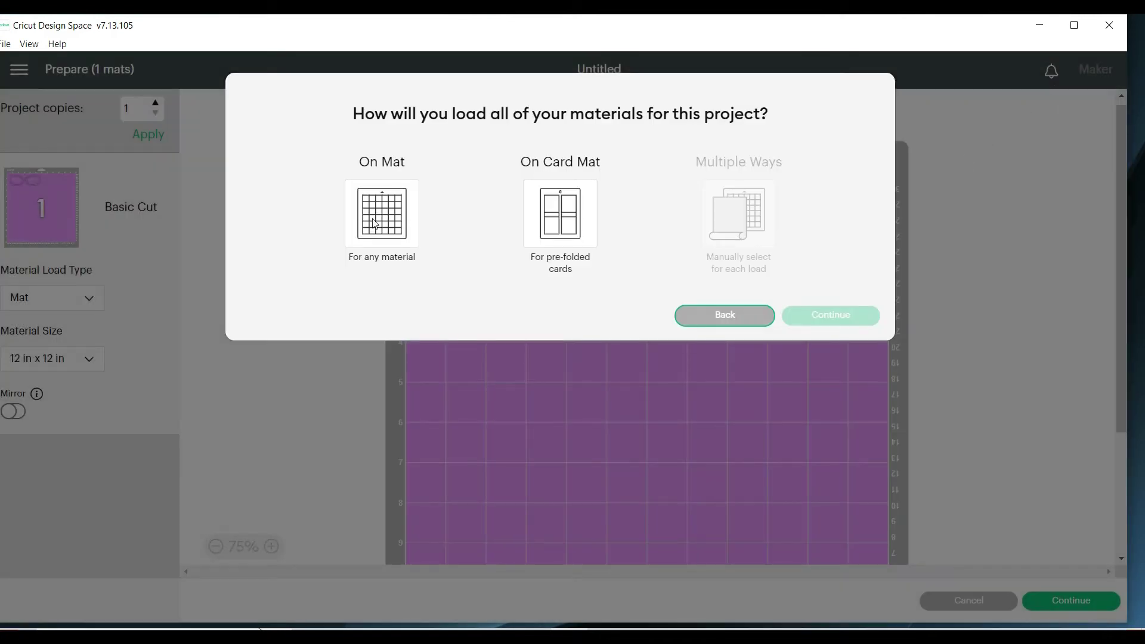
click(375, 223)
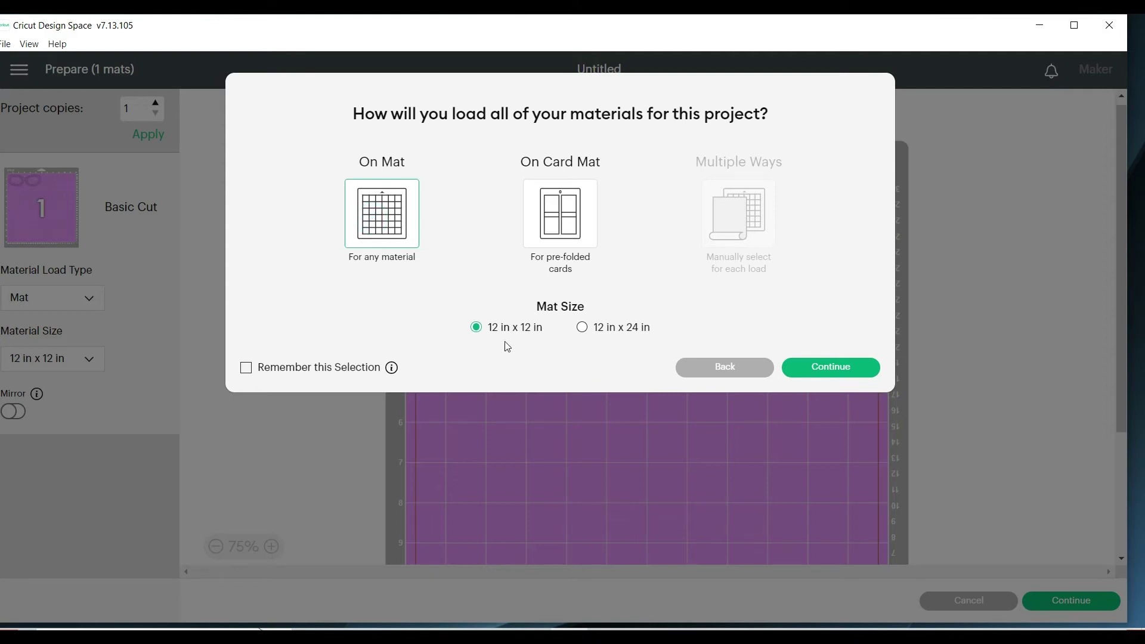
click(828, 371)
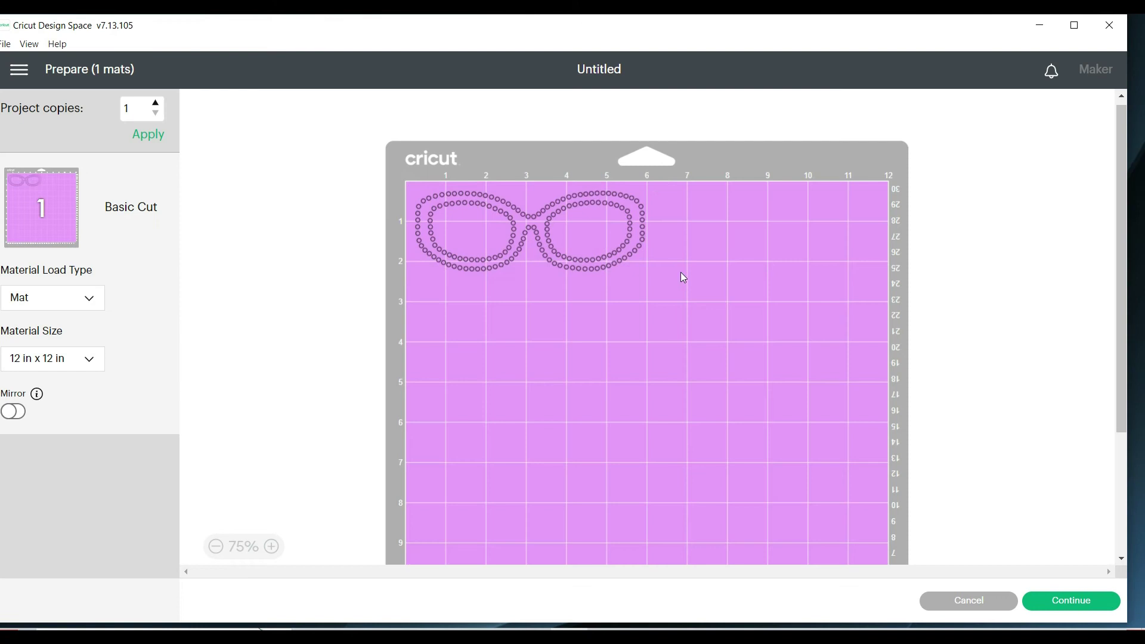
Step: Nudge the glasses slightly right and down on the mat, then continue
click(602, 228)
drag(596, 226, 603, 233)
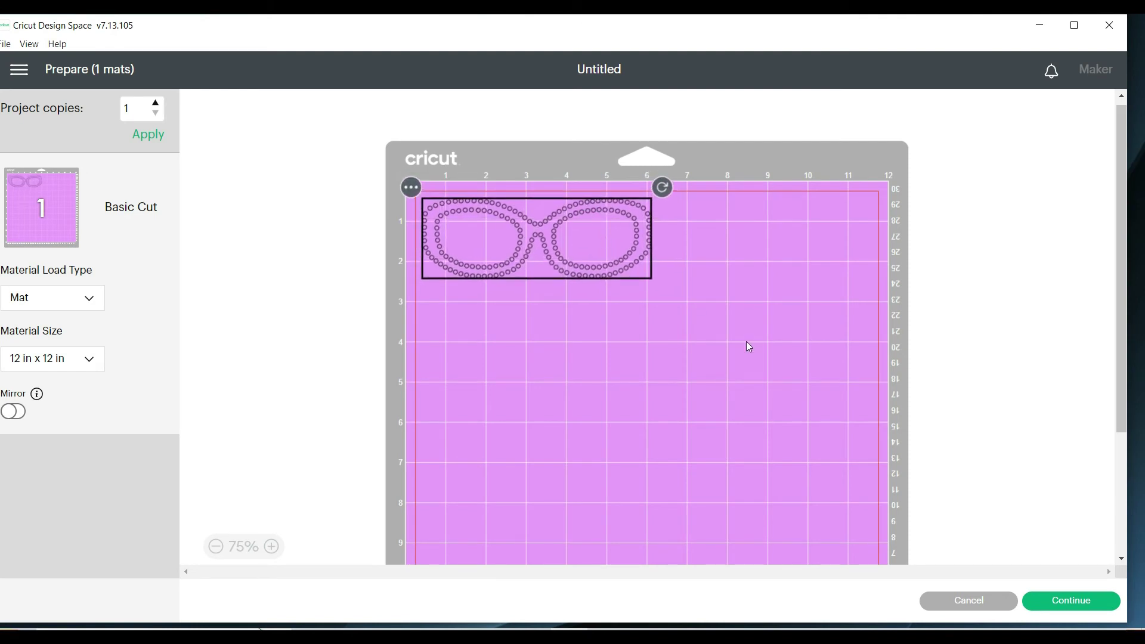
click(1088, 603)
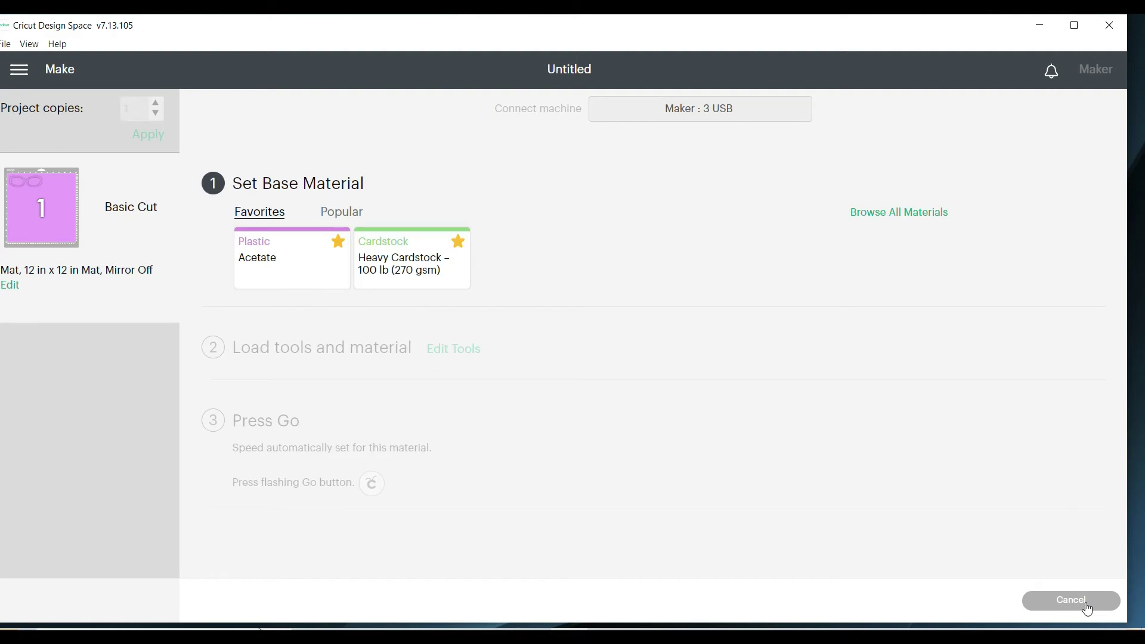
Step: Search materials for 'felt', choose Felt, Wool Bonded, and set pressure to More
click(898, 213)
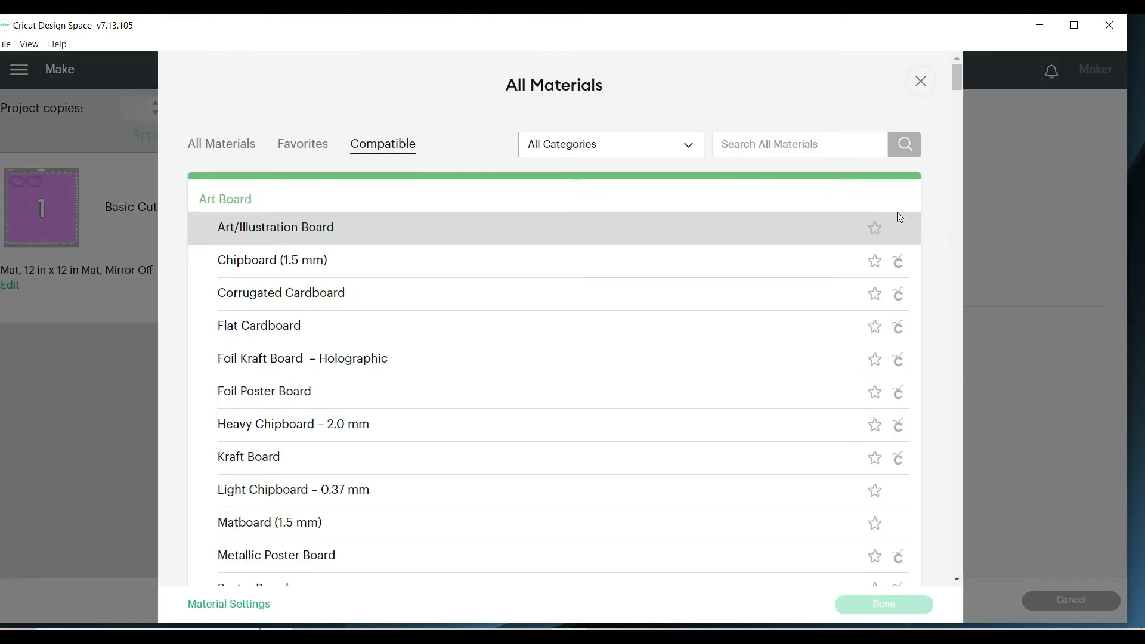
click(754, 145)
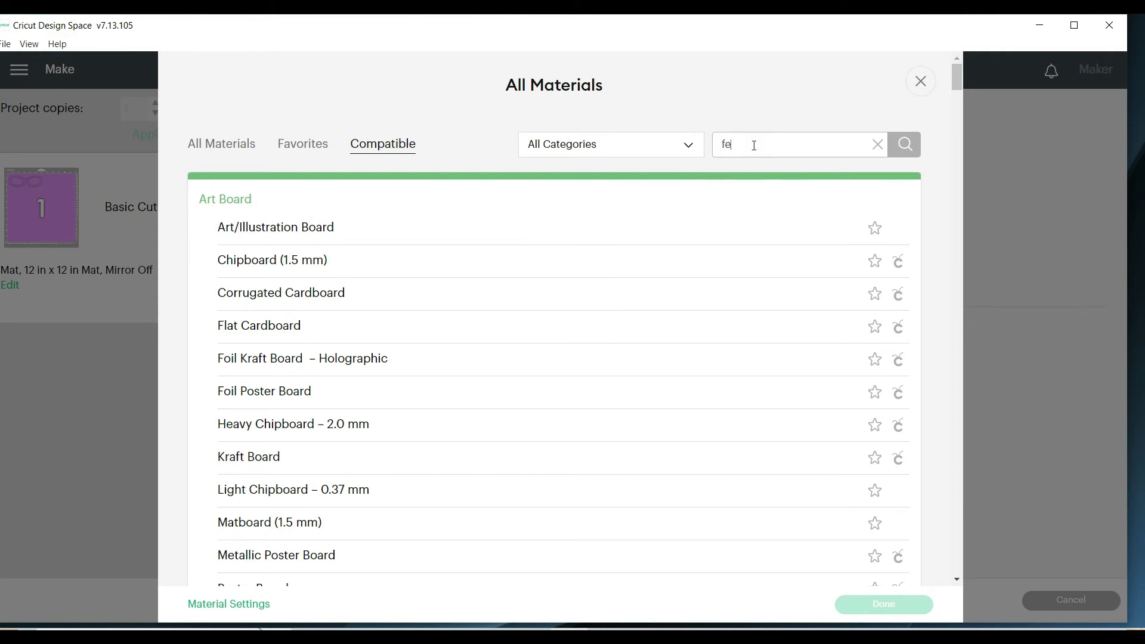
click(909, 151)
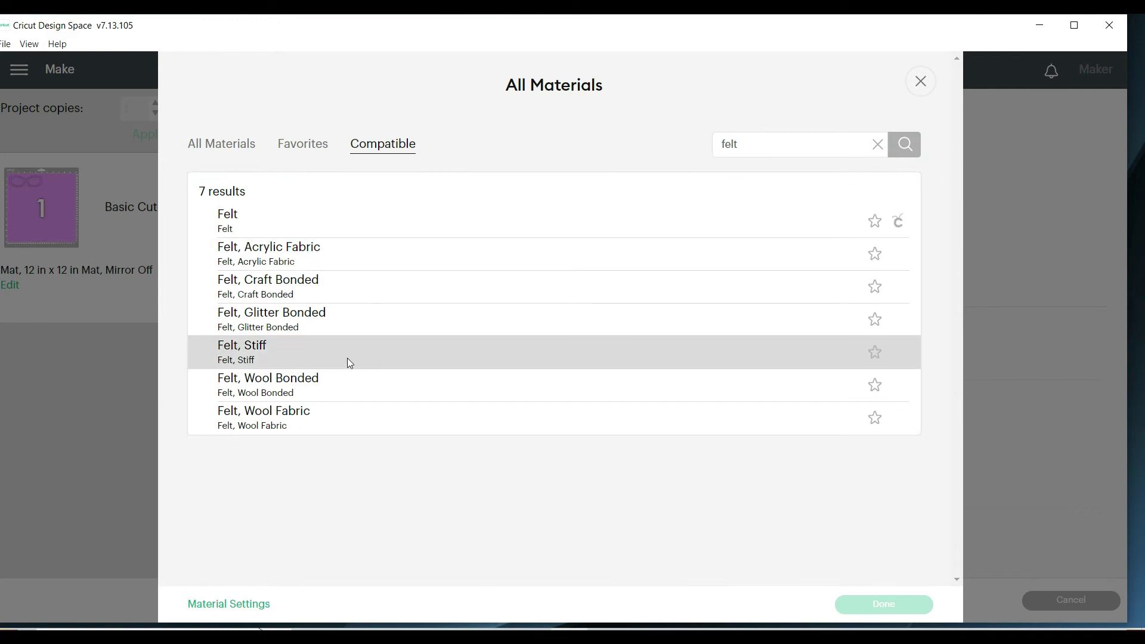
click(335, 389)
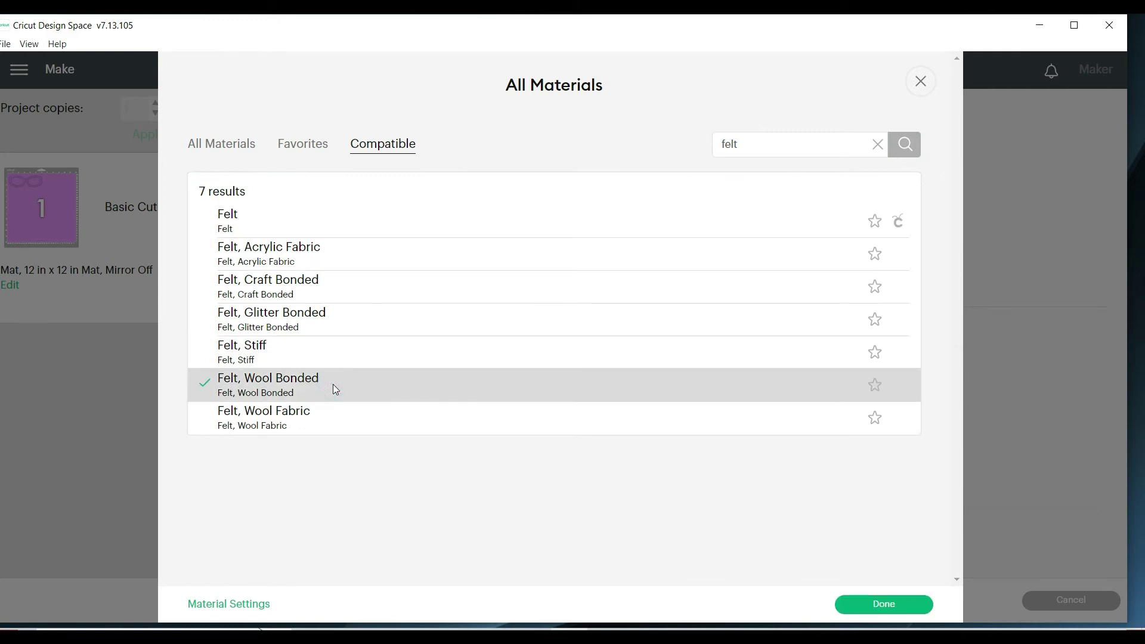
click(874, 606)
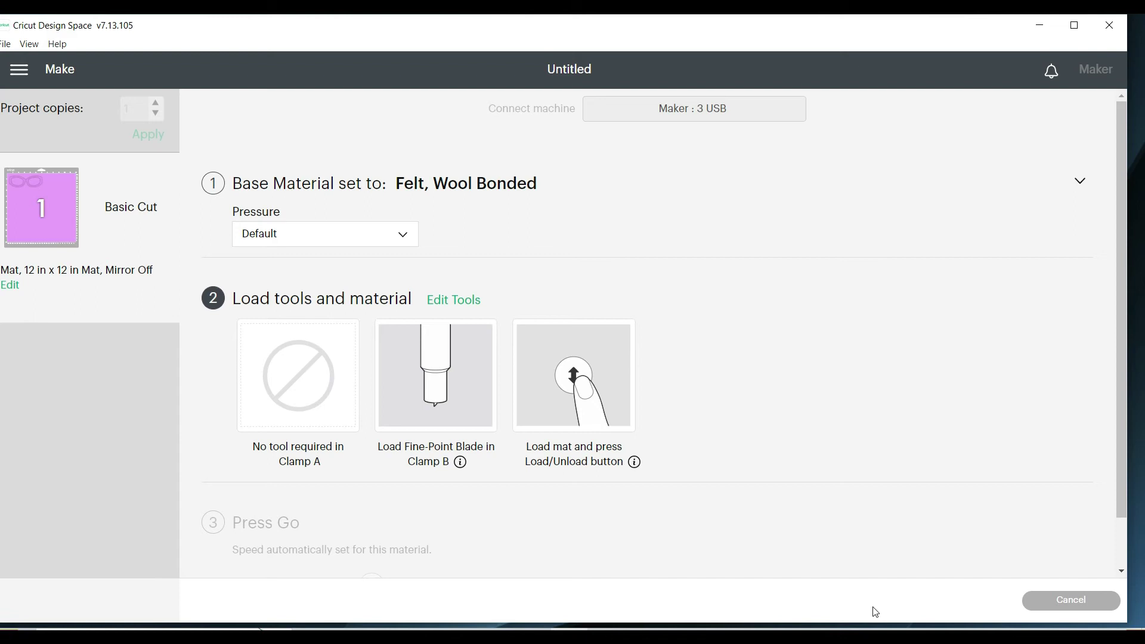
click(403, 235)
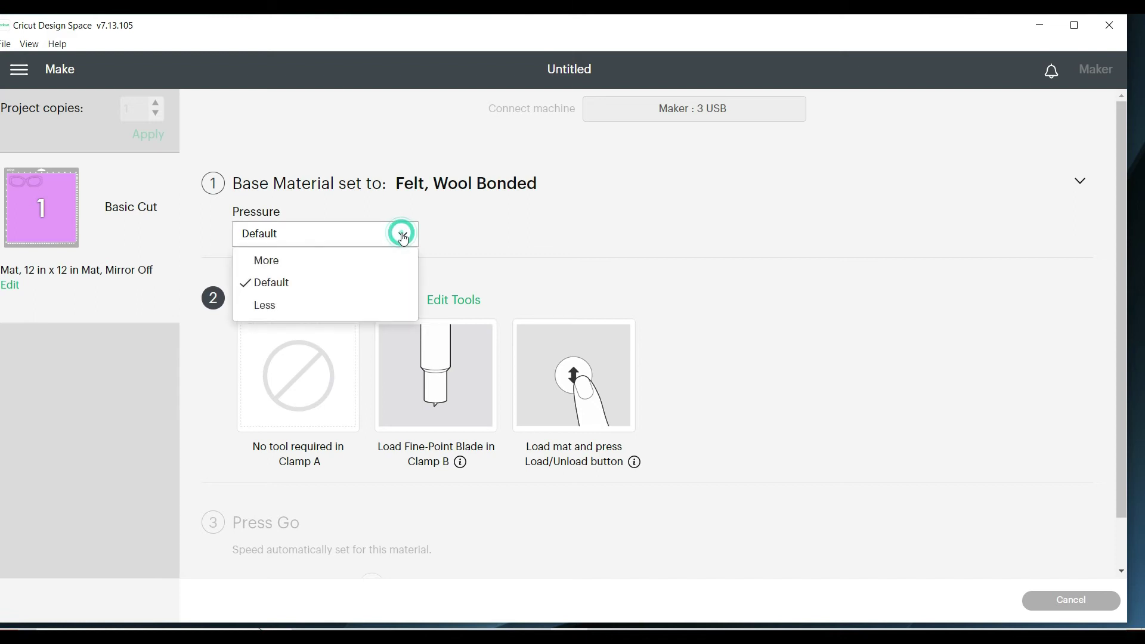
click(369, 261)
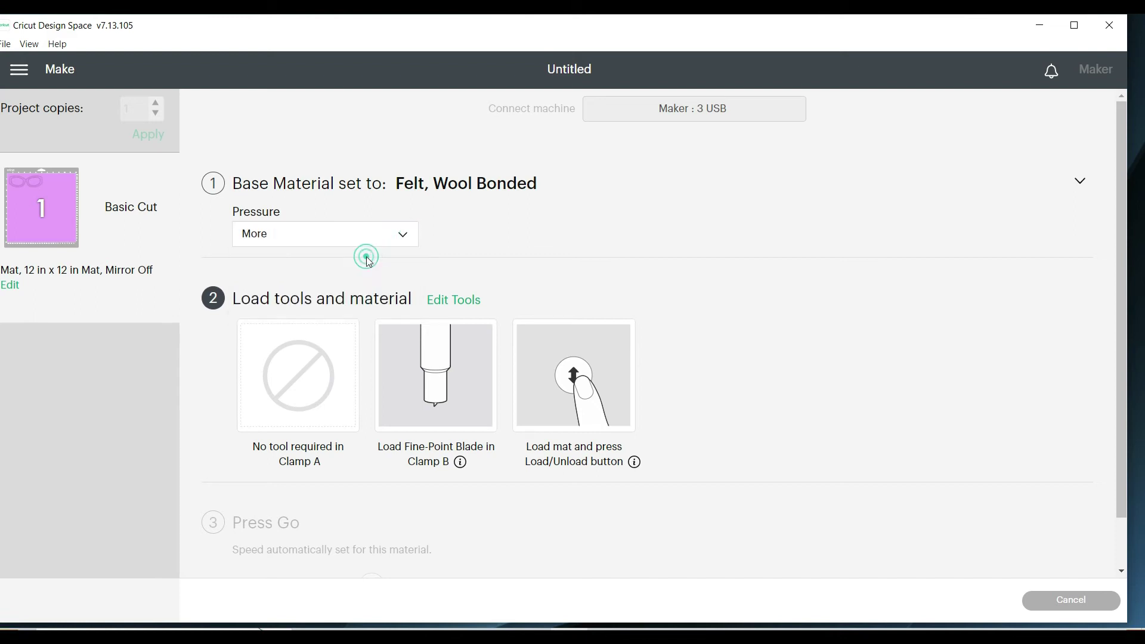